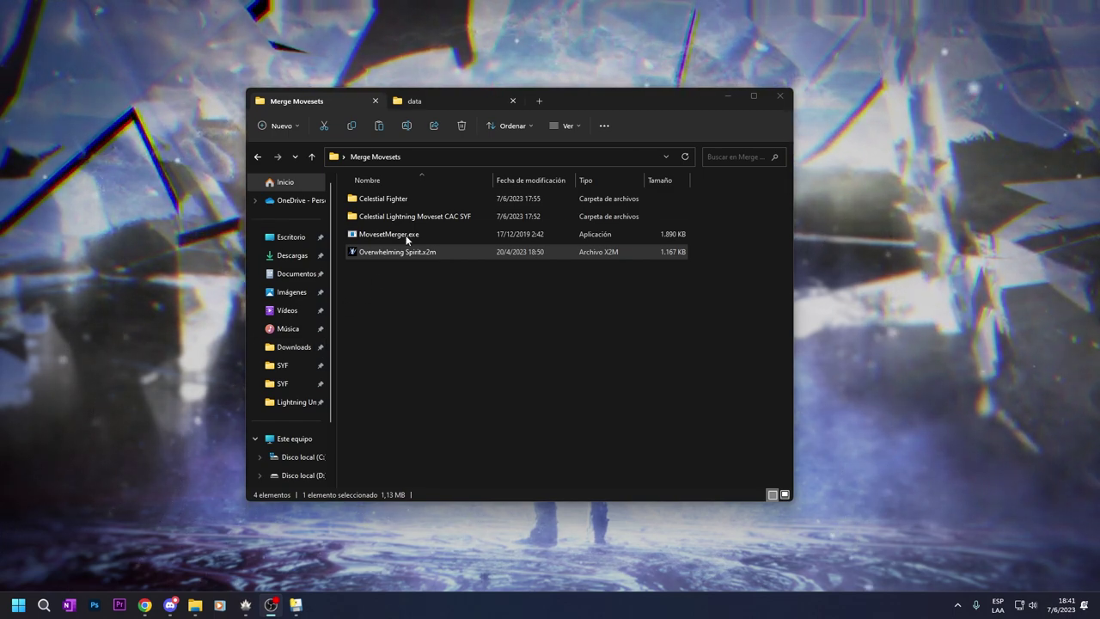
Switch to Chrome and choose MoveMerger_v2.5.rar as the specific file to download on the Lazybone Tools page
{"action": "left_click", "coordinate": [400, 233]}
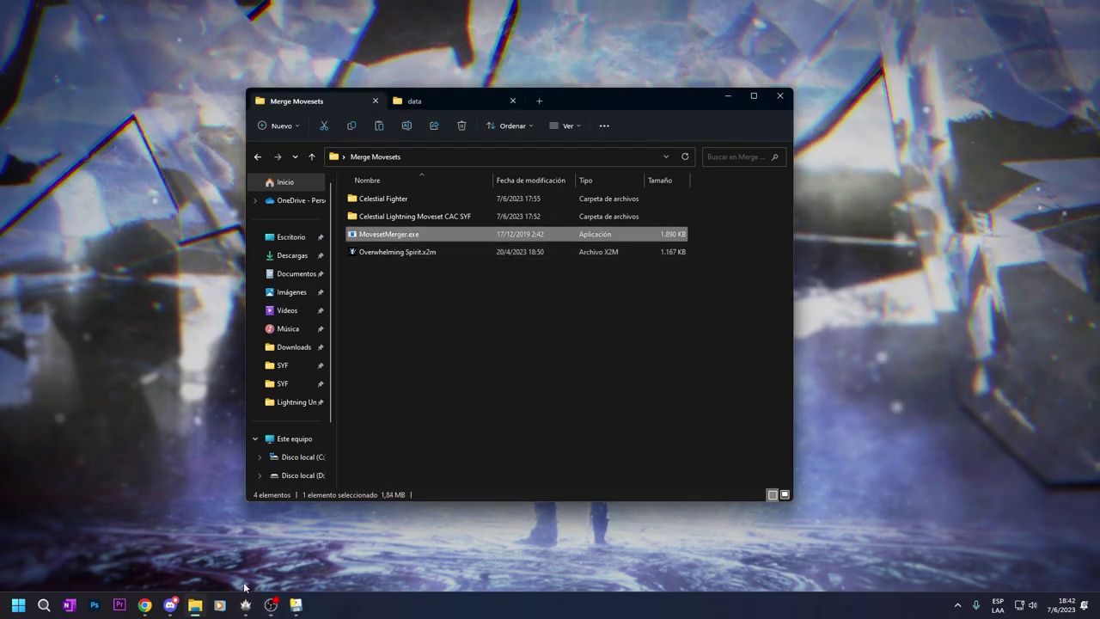
{"action": "left_click", "coordinate": [148, 605]}
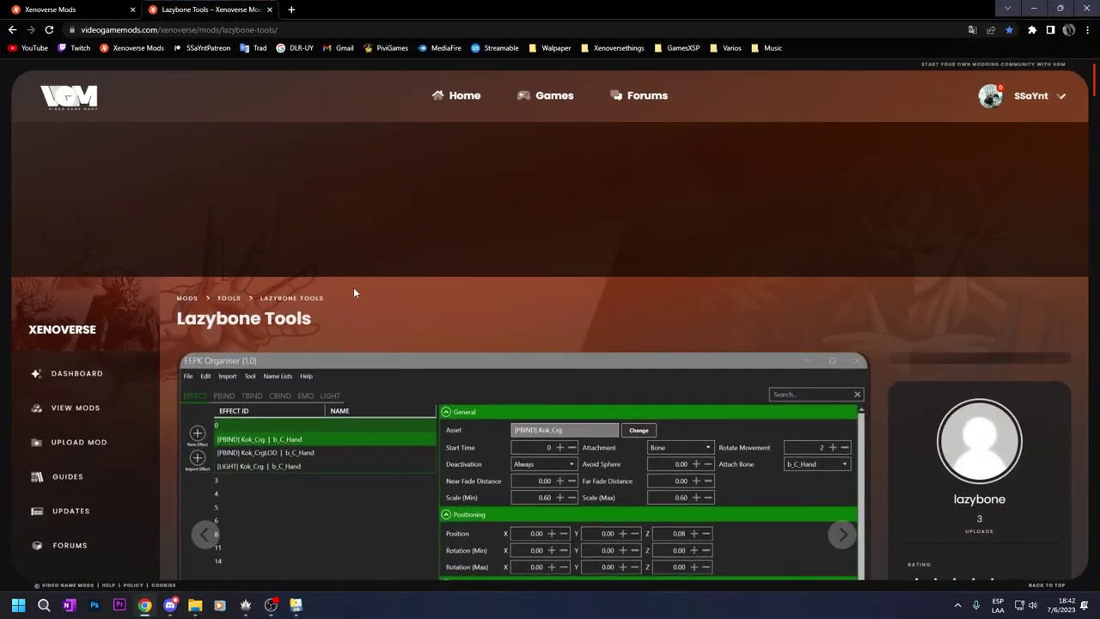
{"action": "scroll", "coordinate": [589, 305], "scroll_direction": "down", "scroll_amount": 6}
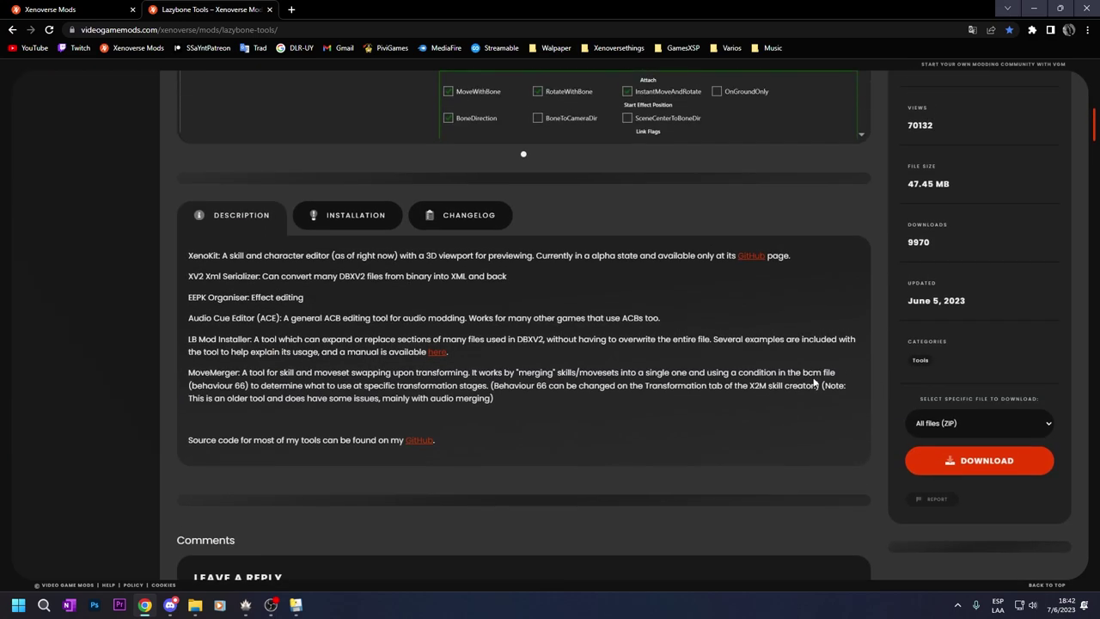
{"action": "left_click", "coordinate": [1025, 420]}
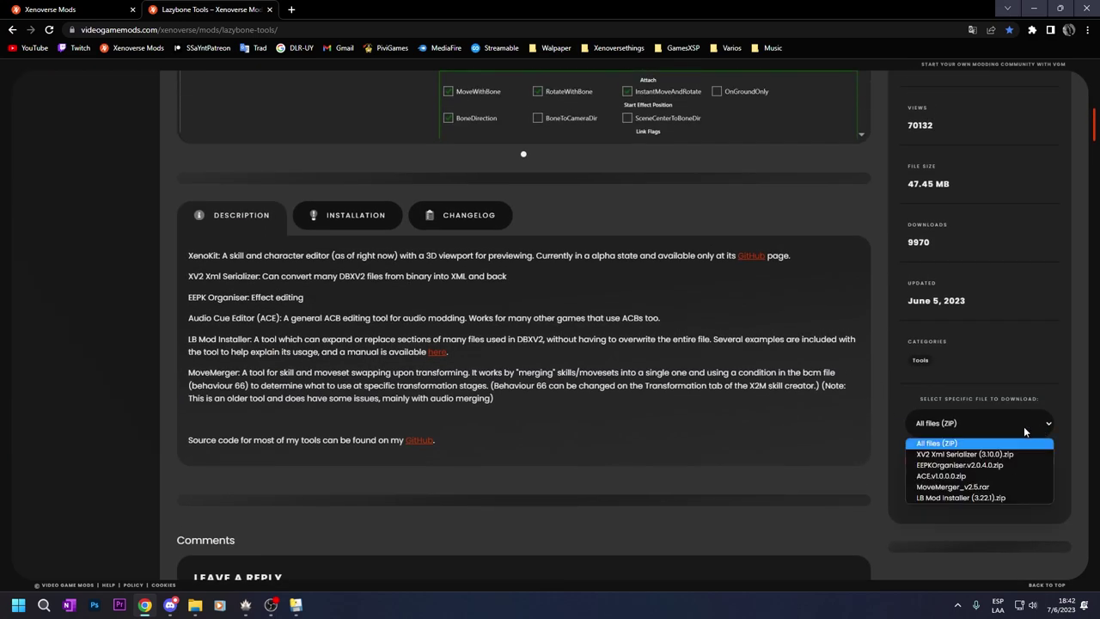
{"action": "left_click", "coordinate": [944, 487]}
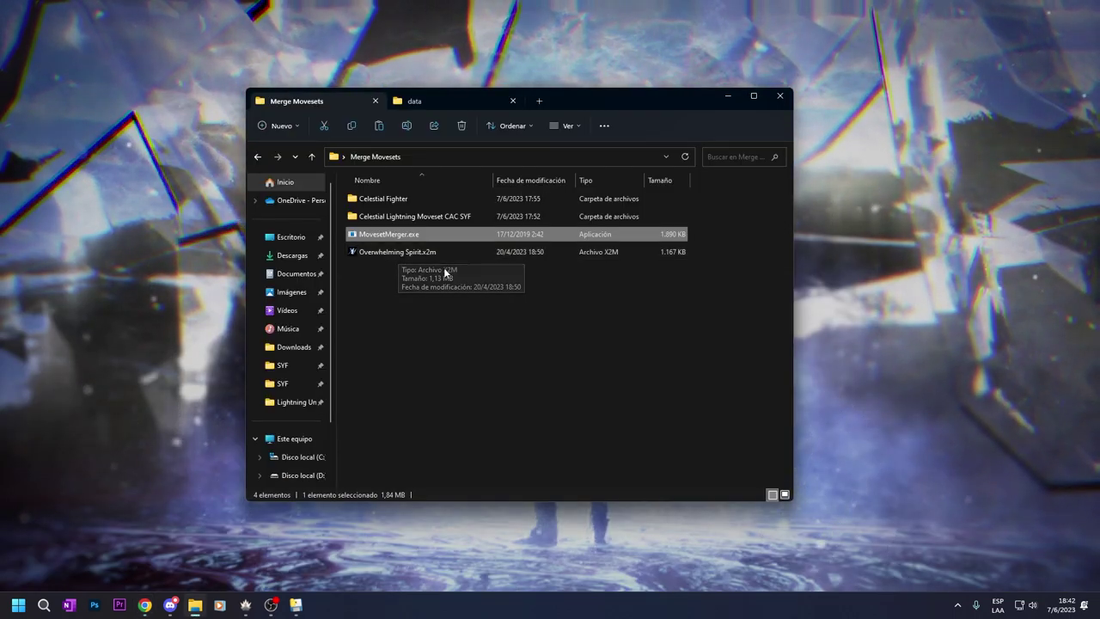
{"action": "left_click", "coordinate": [380, 257]}
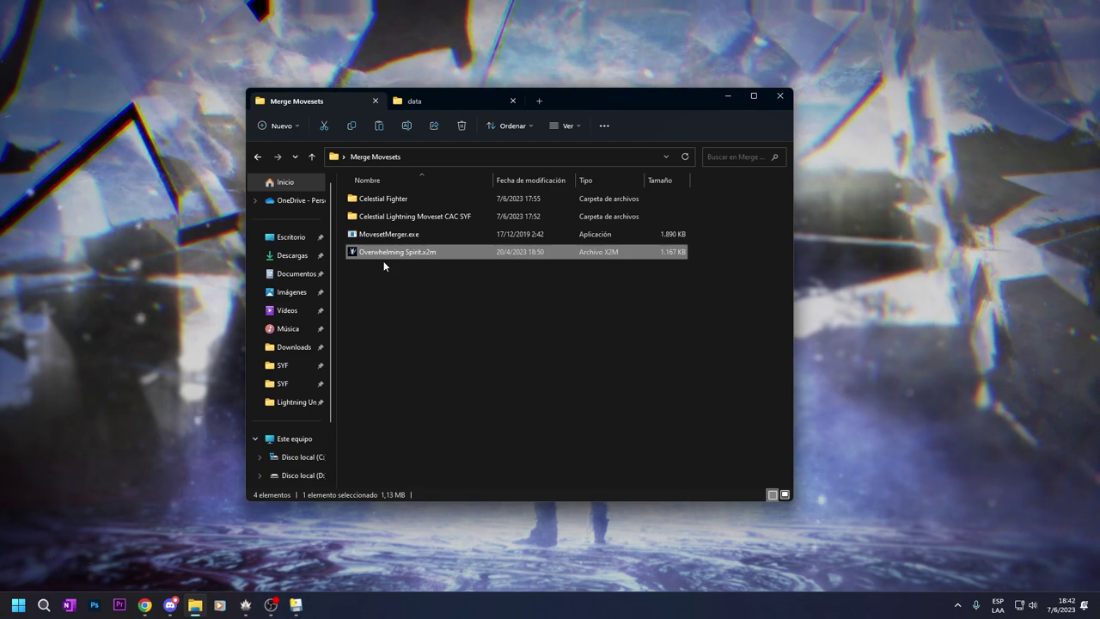
{"action": "left_click", "coordinate": [375, 204]}
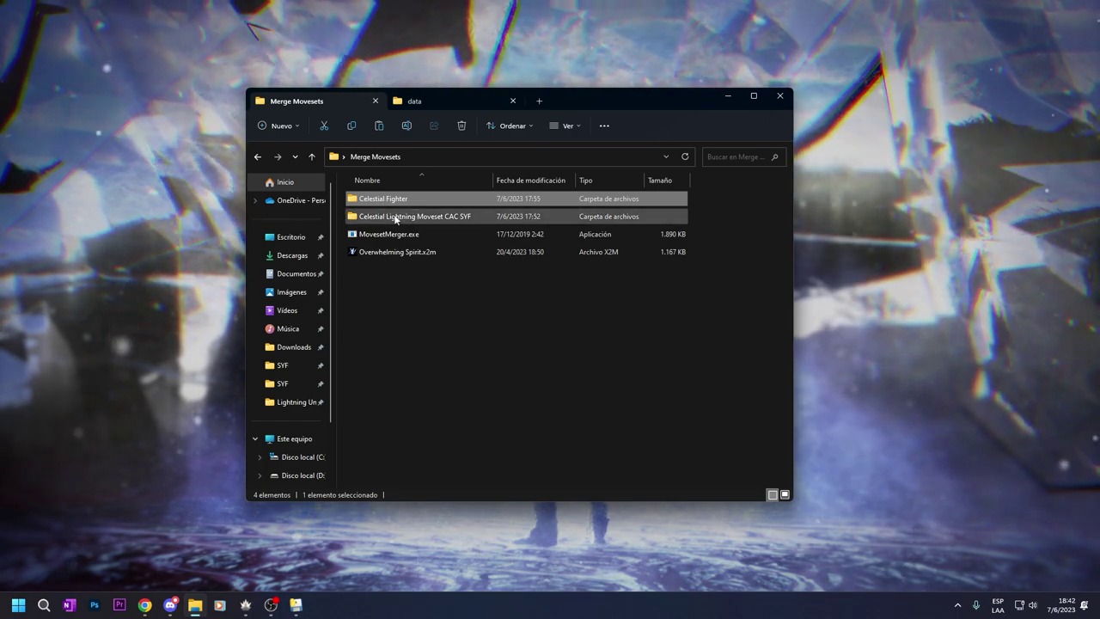
{"action": "left_click", "coordinate": [395, 217]}
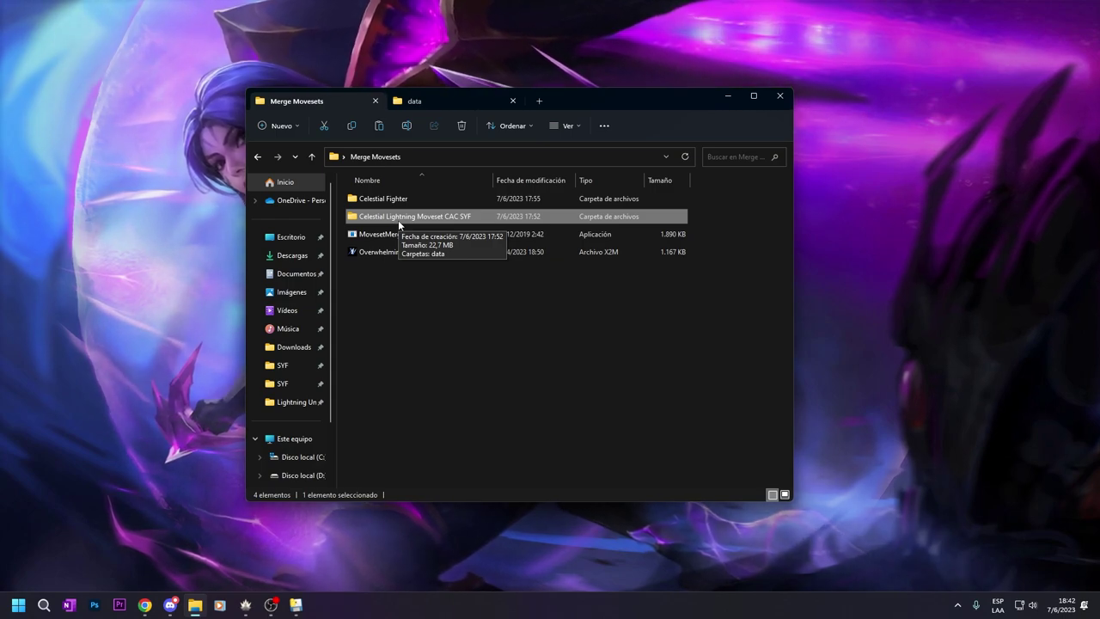
Launch MovesetMerger.exe from the Merge Movesets folder and place its window over the file listing
{"action": "left_click", "coordinate": [404, 235]}
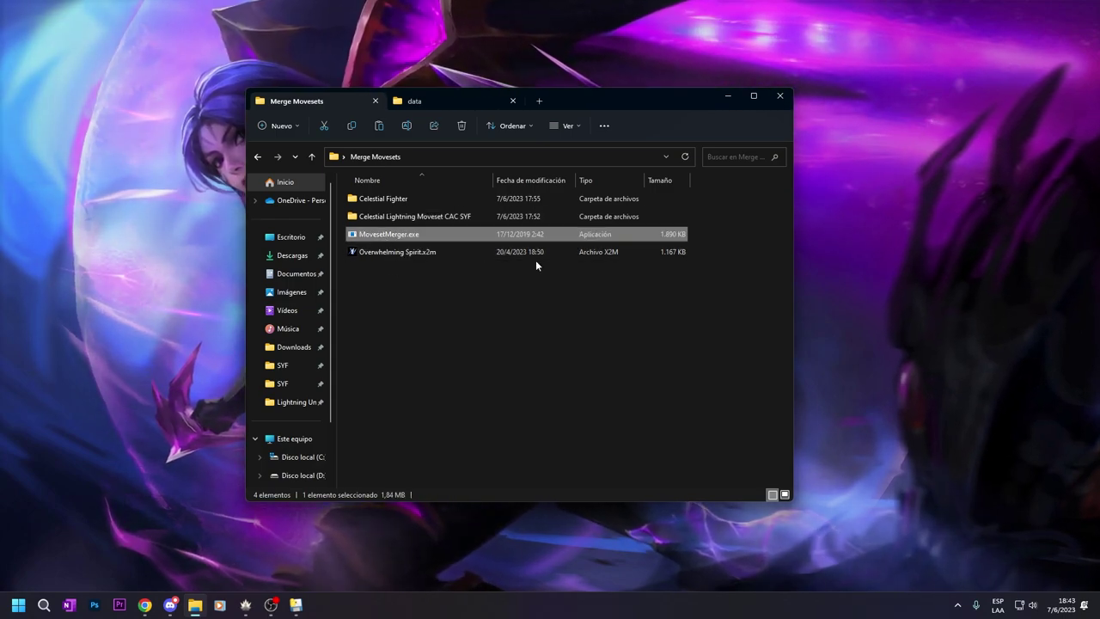
{"action": "key", "text": "Return"}
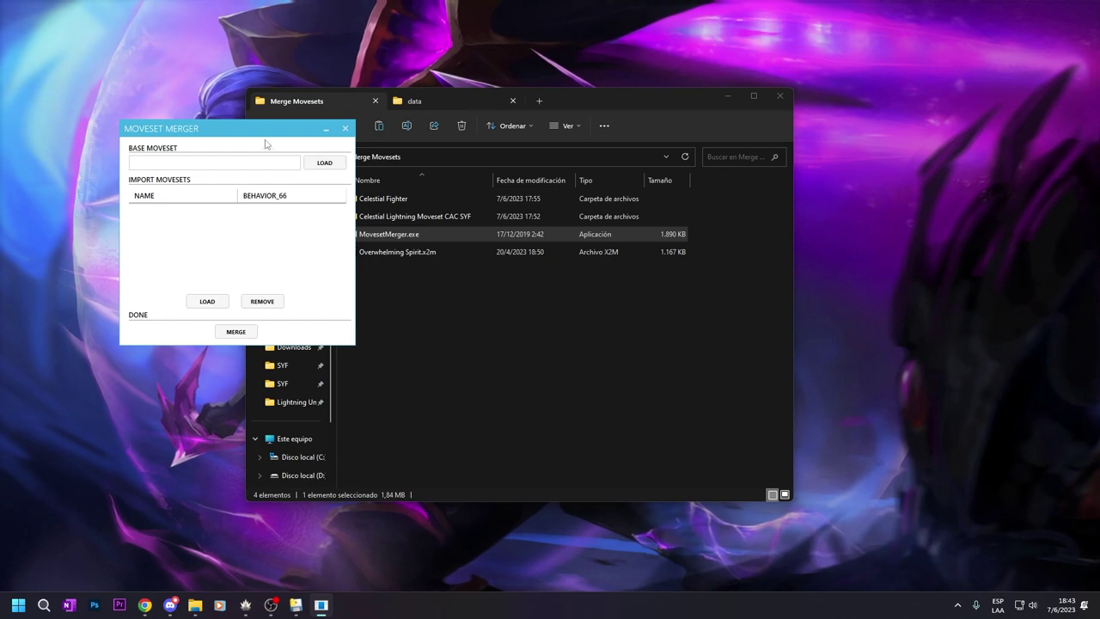
{"action": "left_click_drag", "start_coordinate": [266, 144], "coordinate": [668, 124]}
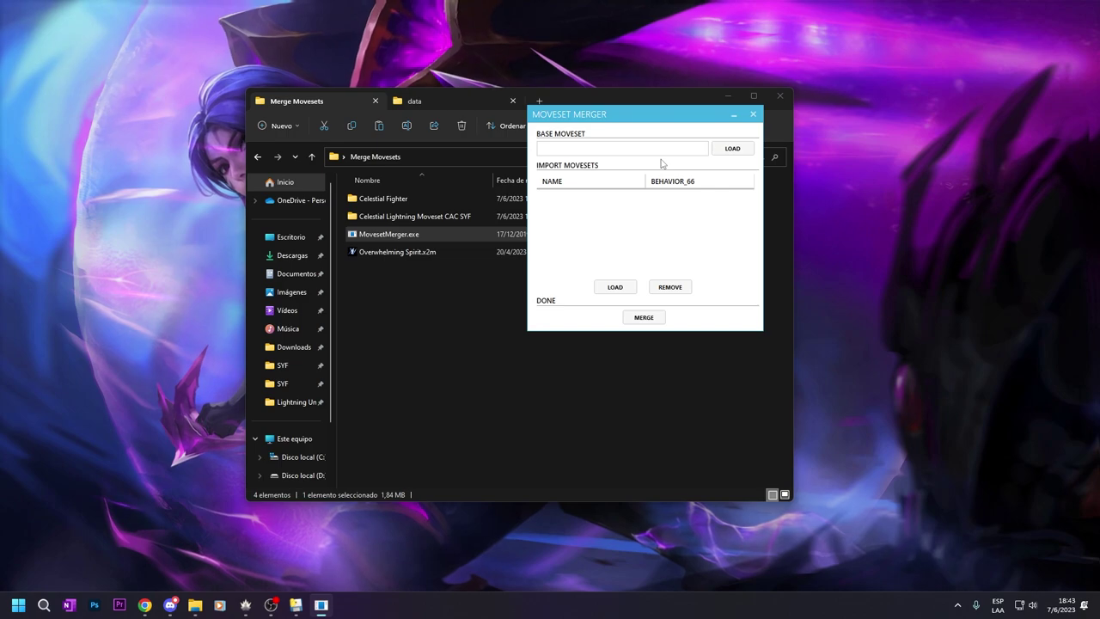
Start loading the base moveset and set its BAC file from Celestial Lightning Moveset CAC SYF\data\Chara\SYF
{"action": "left_click", "coordinate": [732, 148]}
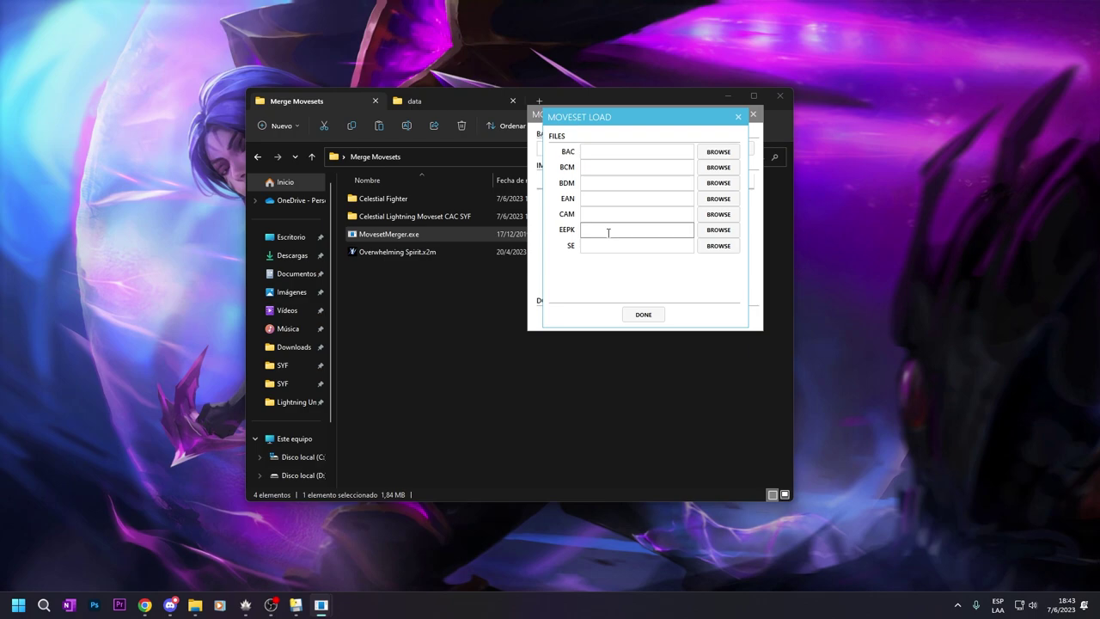
{"action": "left_click", "coordinate": [719, 153]}
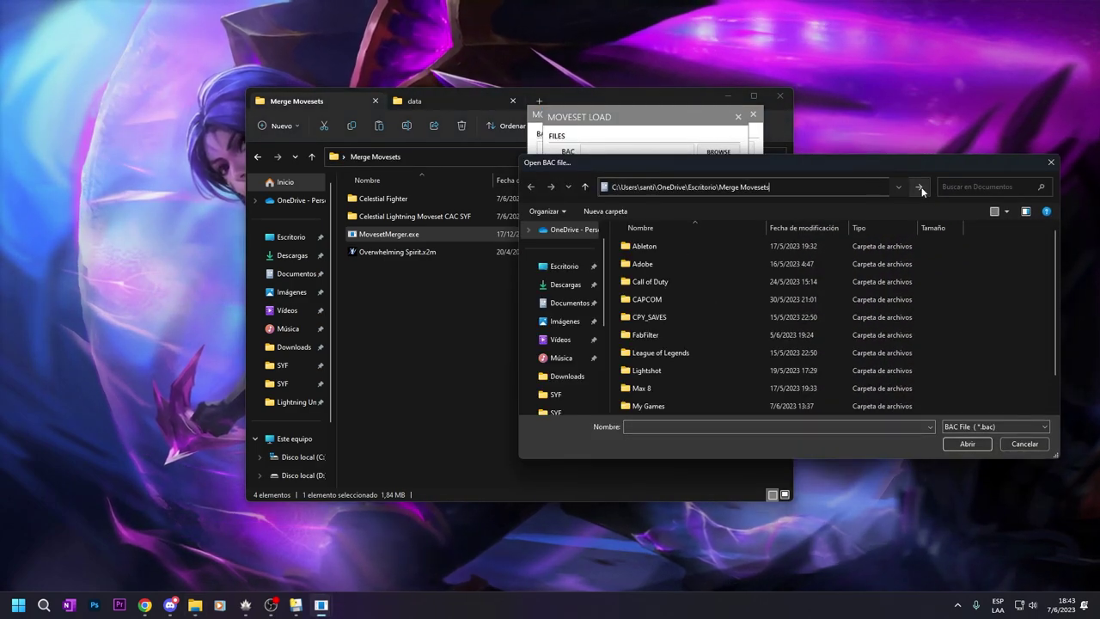
{"action": "left_click_drag", "start_coordinate": [736, 163], "coordinate": [294, 231]}
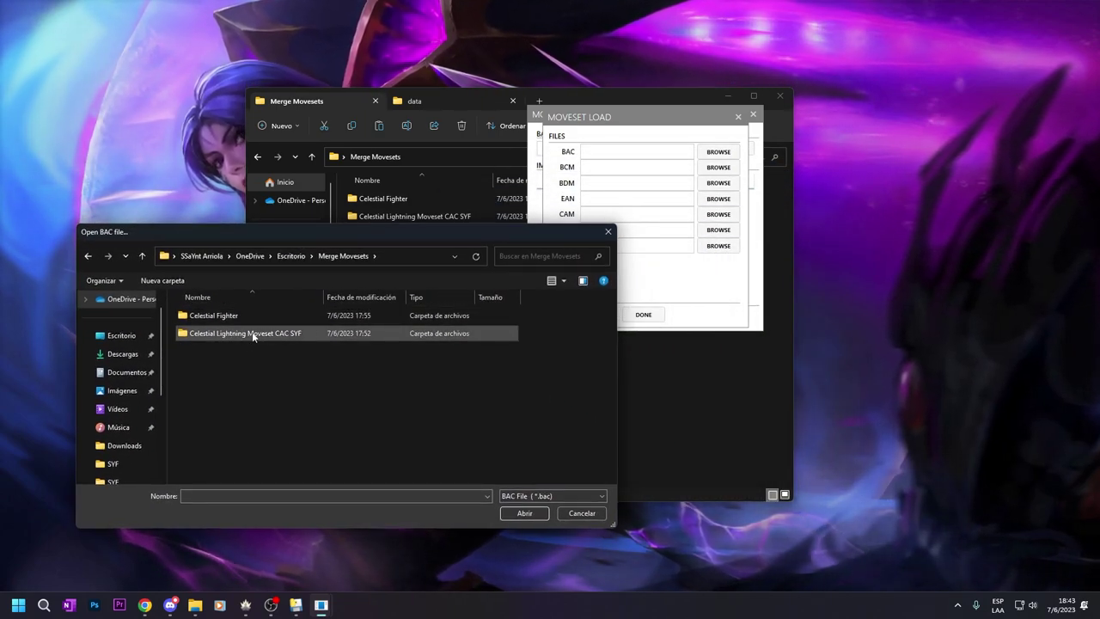
{"action": "double_click", "coordinate": [233, 333]}
{"action": "double_click", "coordinate": [199, 318]}
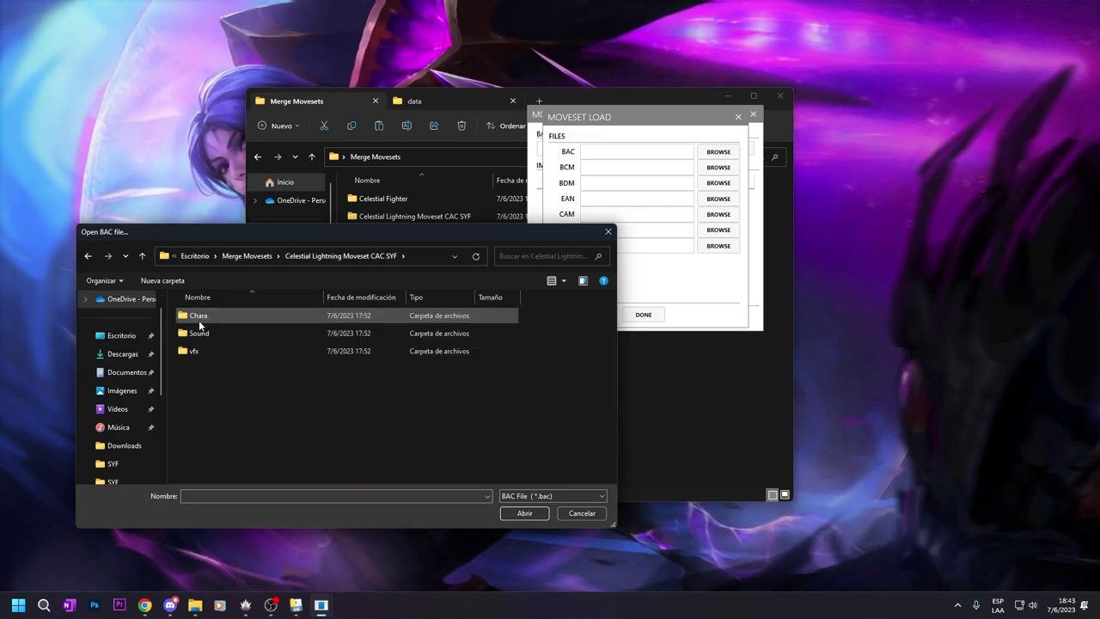
{"action": "double_click", "coordinate": [205, 317]}
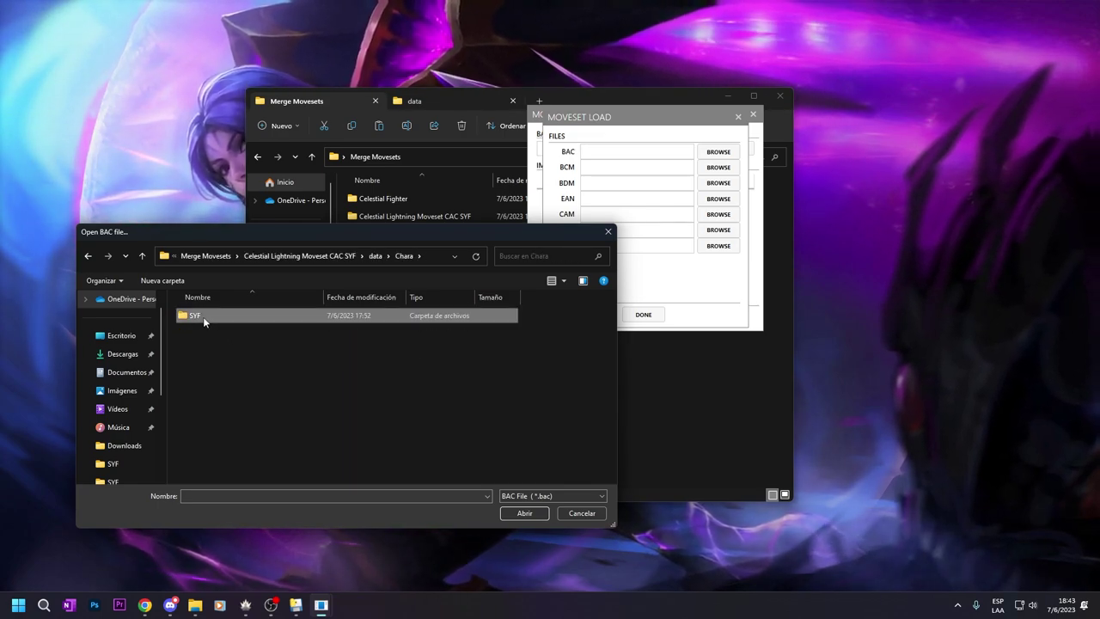
{"action": "double_click", "coordinate": [205, 317]}
{"action": "double_click", "coordinate": [210, 334]}
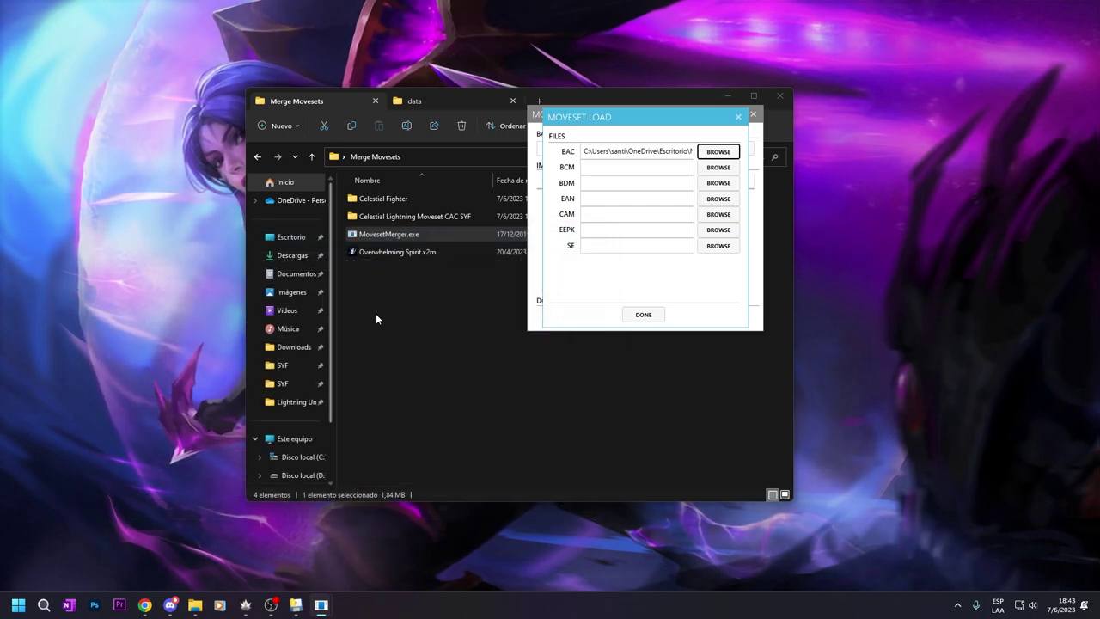
Set the base moveset's BCM file to SYF_PLAYER.bcm and its BDM file from the same SYF folder
{"action": "left_click", "coordinate": [719, 168]}
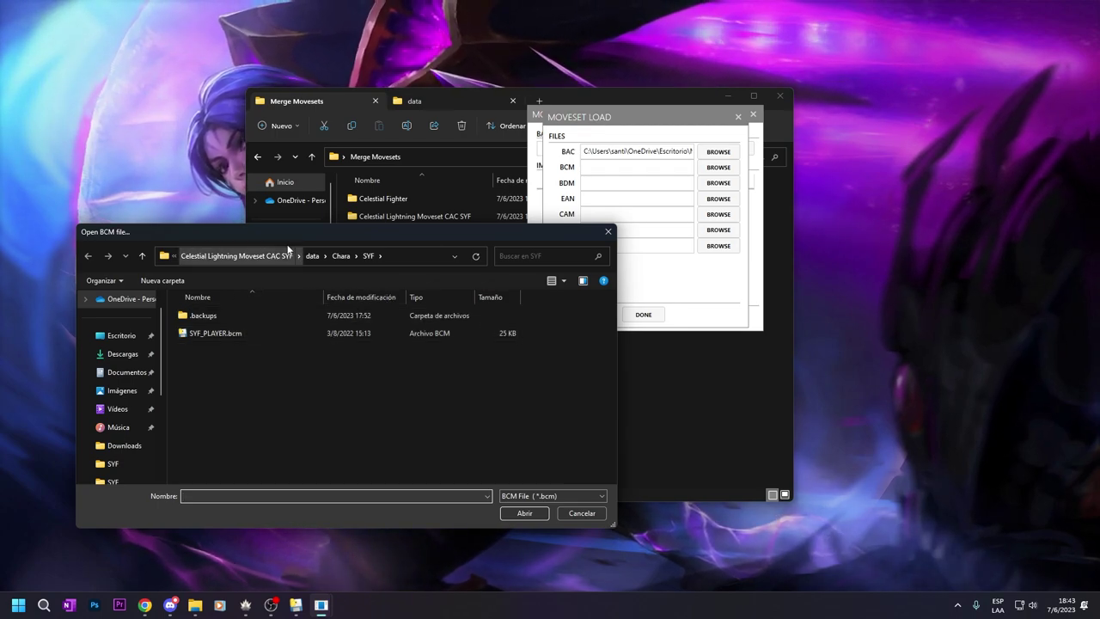
{"action": "left_click_drag", "start_coordinate": [320, 230], "coordinate": [297, 271]}
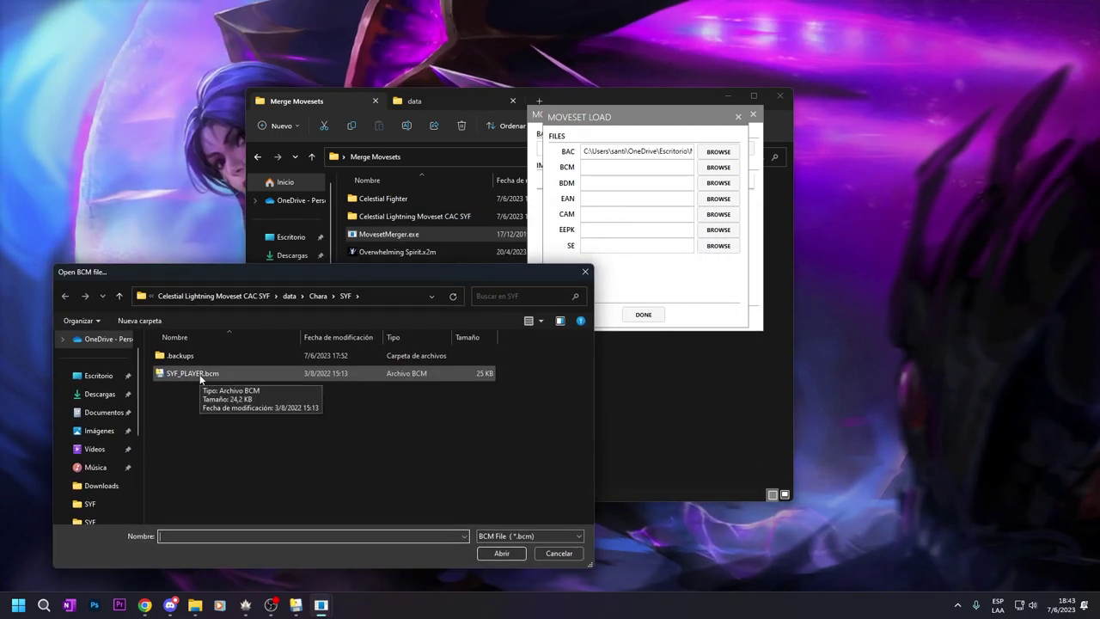
{"action": "double_click", "coordinate": [194, 373]}
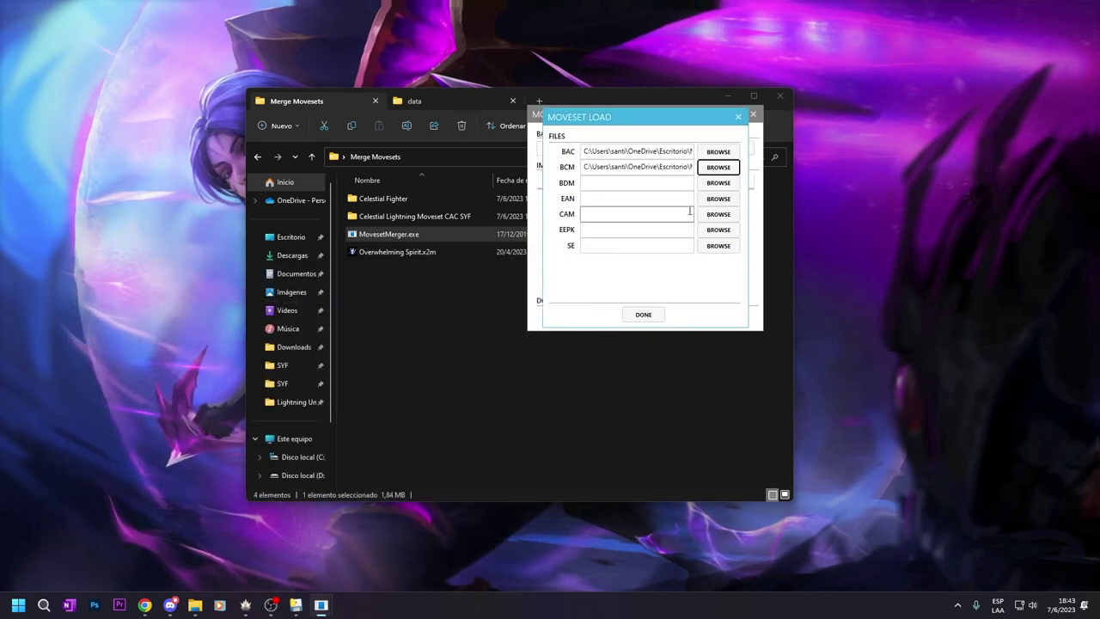
{"action": "left_click", "coordinate": [718, 182]}
{"action": "double_click", "coordinate": [220, 371]}
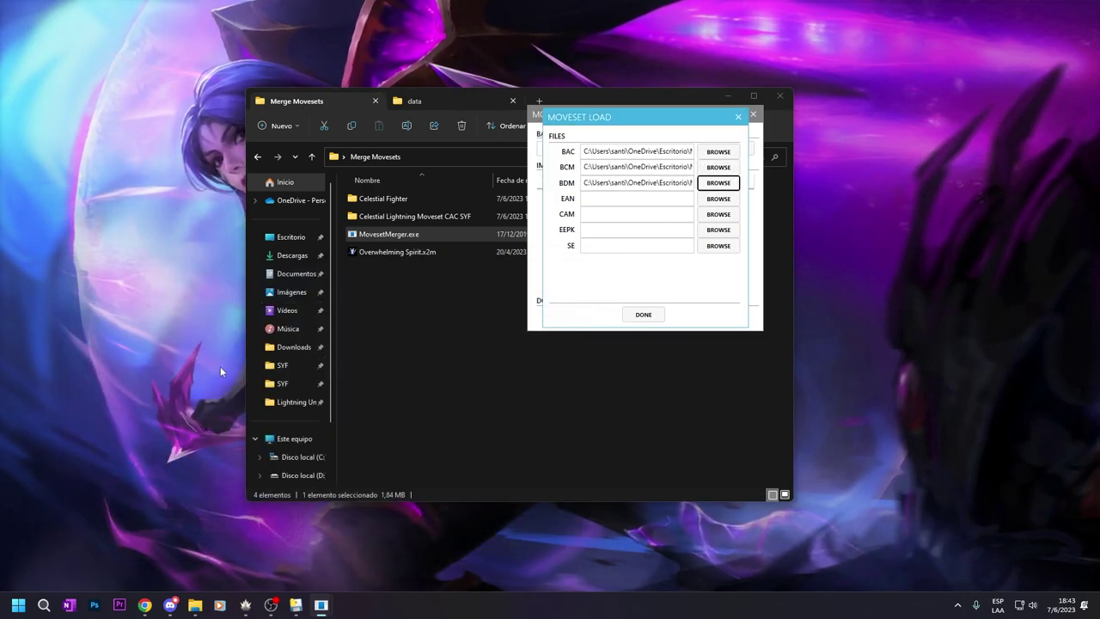
Set the base moveset's EAN file to SYF.ean and leave its CAM file empty
{"action": "left_click", "coordinate": [718, 199]}
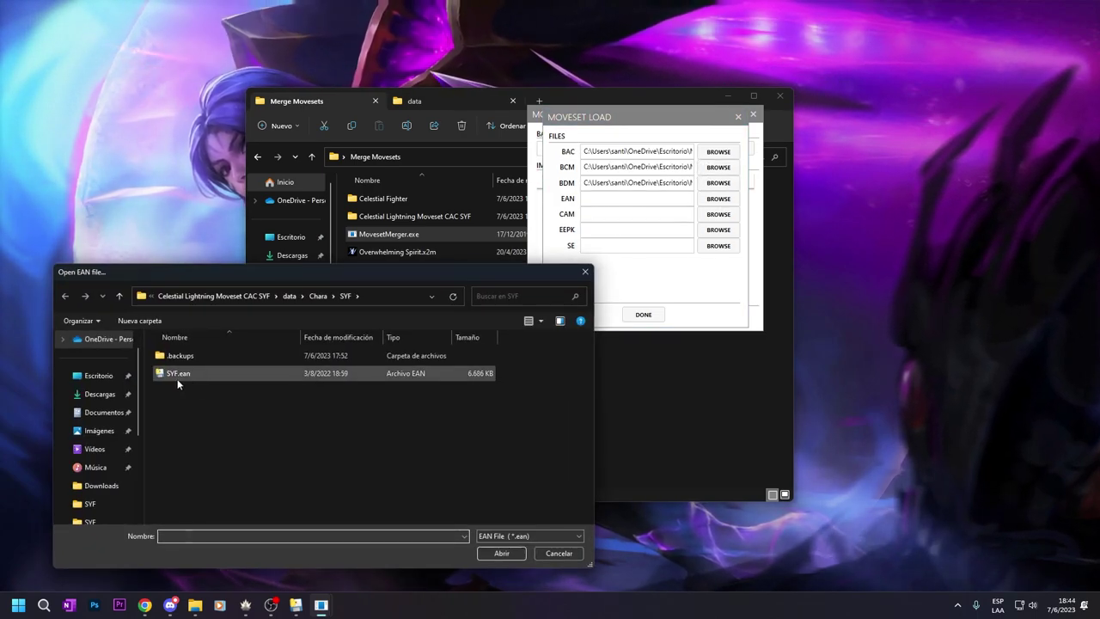
{"action": "double_click", "coordinate": [195, 373]}
{"action": "left_click", "coordinate": [719, 214]}
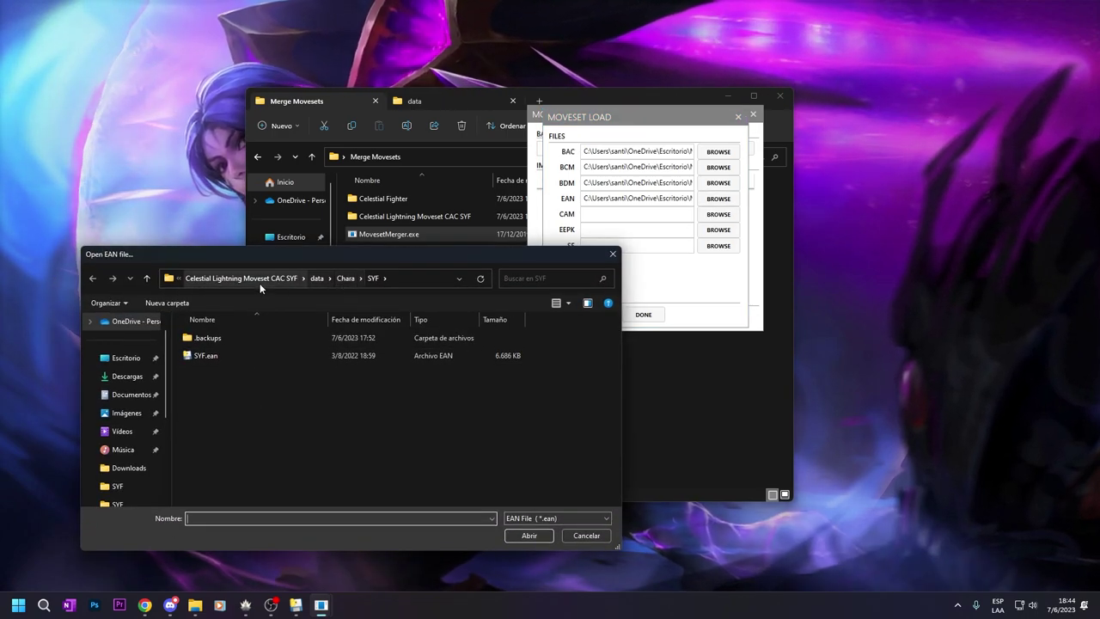
{"action": "left_click", "coordinate": [613, 254]}
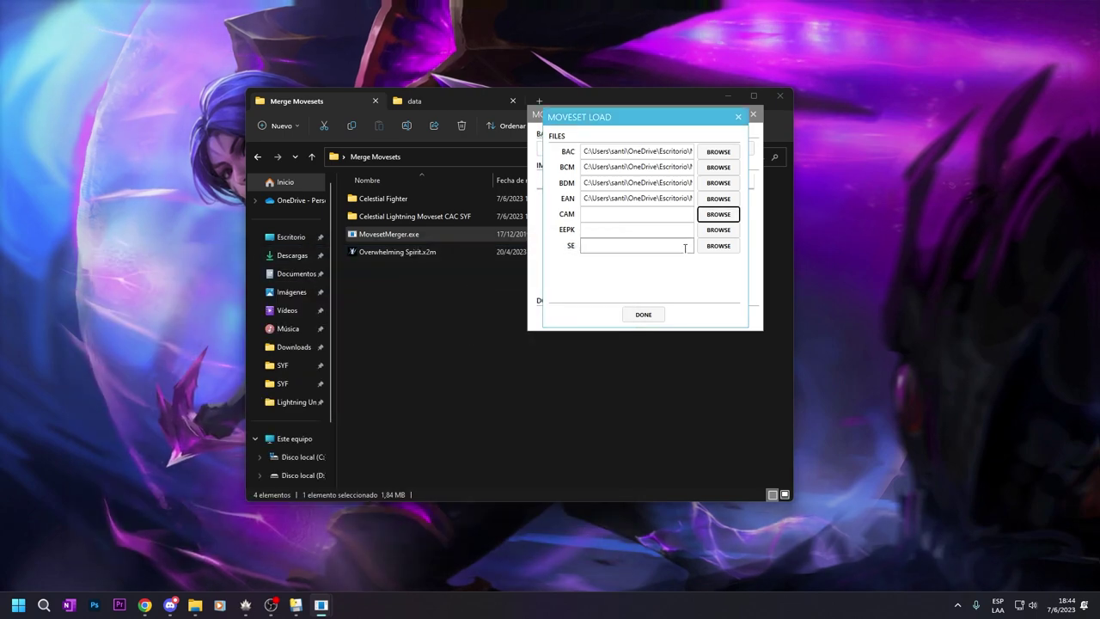
Set the base moveset's EEPK file from the data\vfx\chara\SYF folder
{"action": "left_click", "coordinate": [722, 232]}
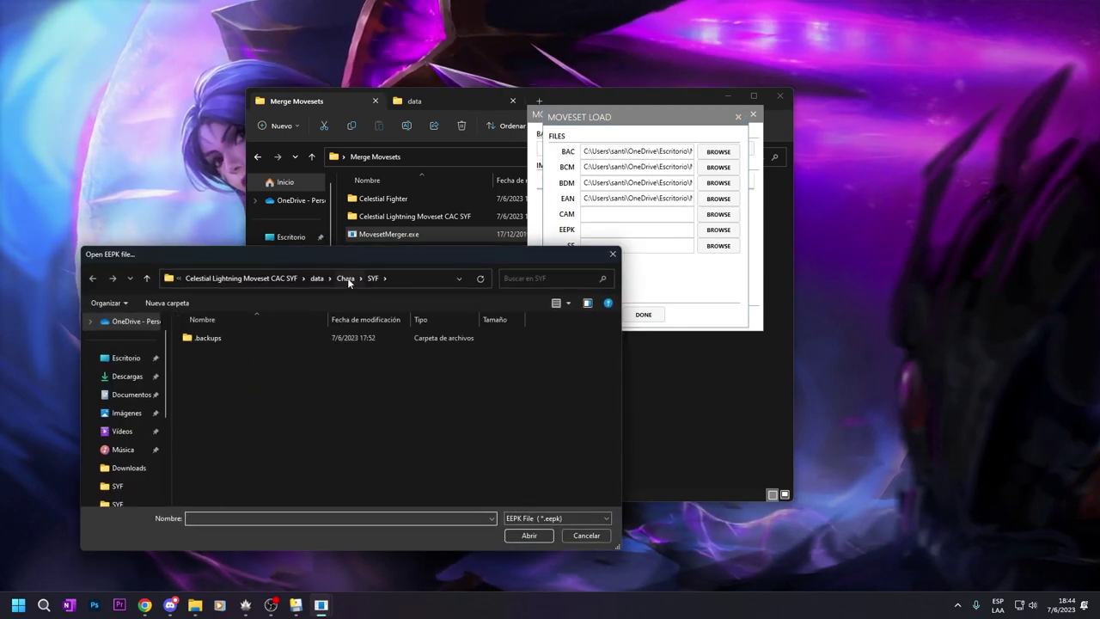
{"action": "left_click", "coordinate": [346, 278]}
{"action": "left_click", "coordinate": [379, 278]}
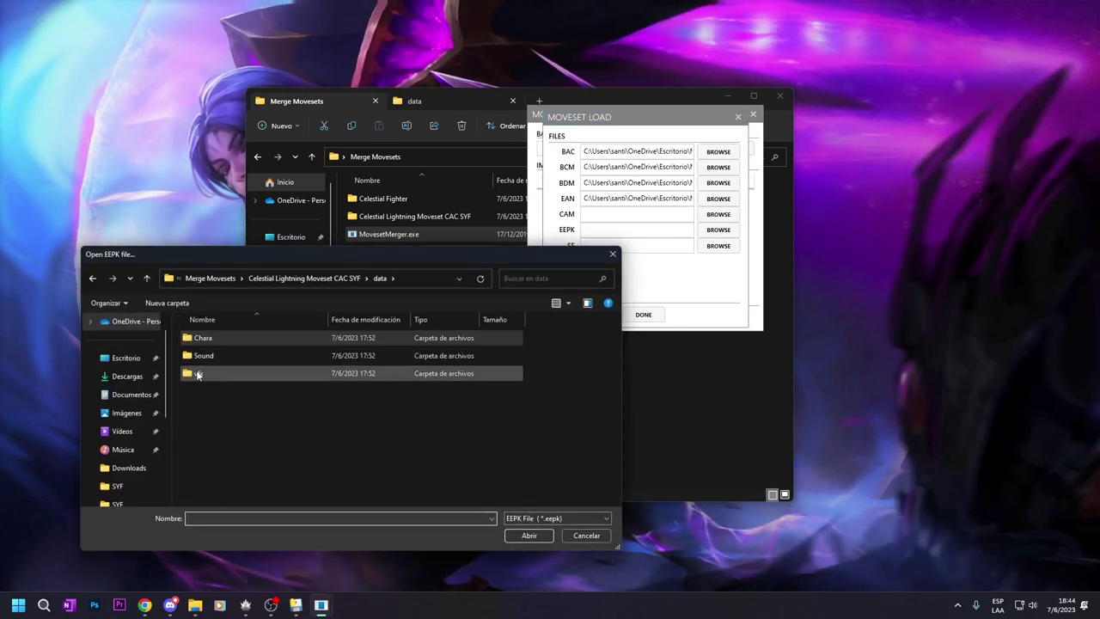
{"action": "double_click", "coordinate": [200, 373]}
{"action": "double_click", "coordinate": [200, 339]}
{"action": "double_click", "coordinate": [200, 339]}
{"action": "double_click", "coordinate": [205, 340]}
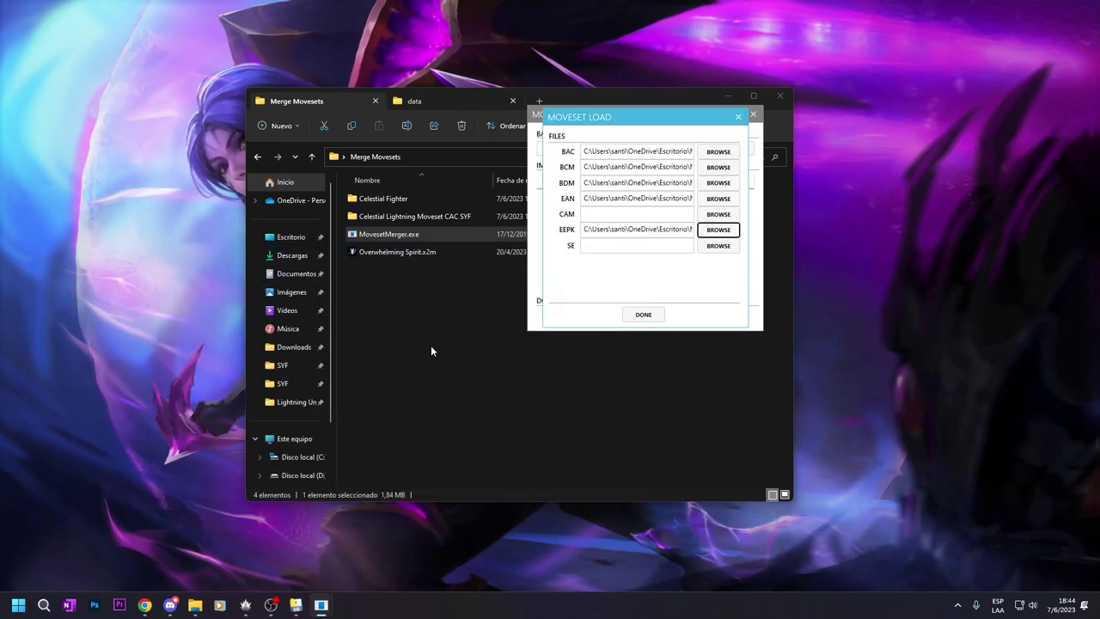
Set the base moveset's SE to the ACB file in data\Sound\SE\Battle\chara and finish loading the base moveset
{"action": "left_click", "coordinate": [719, 246]}
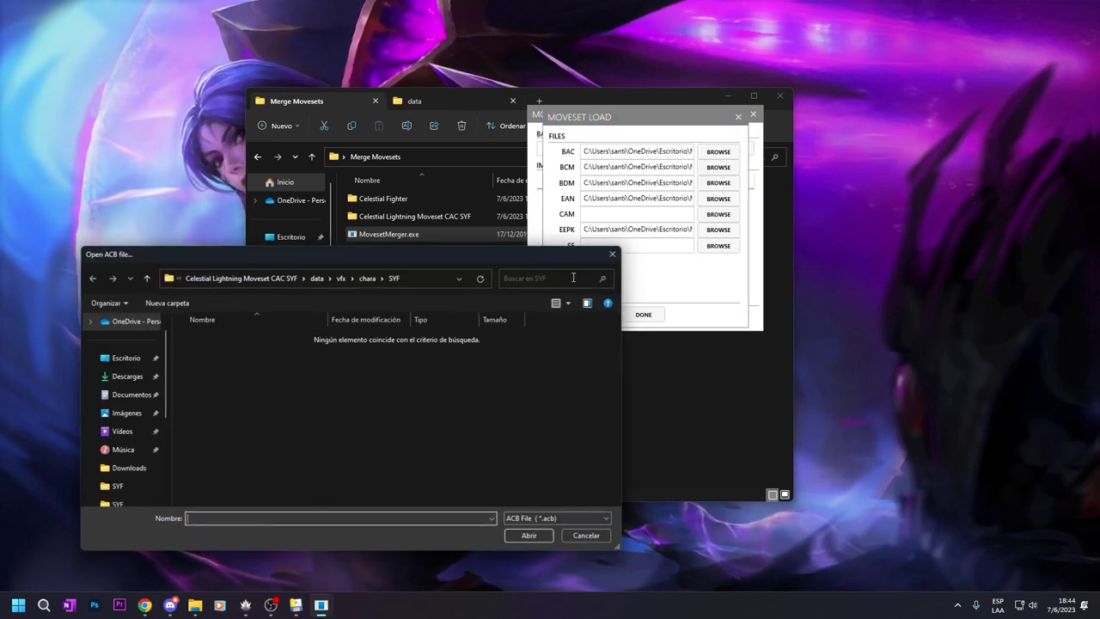
{"action": "left_click", "coordinate": [317, 278]}
{"action": "double_click", "coordinate": [201, 355]}
{"action": "double_click", "coordinate": [203, 338]}
{"action": "double_click", "coordinate": [204, 339]}
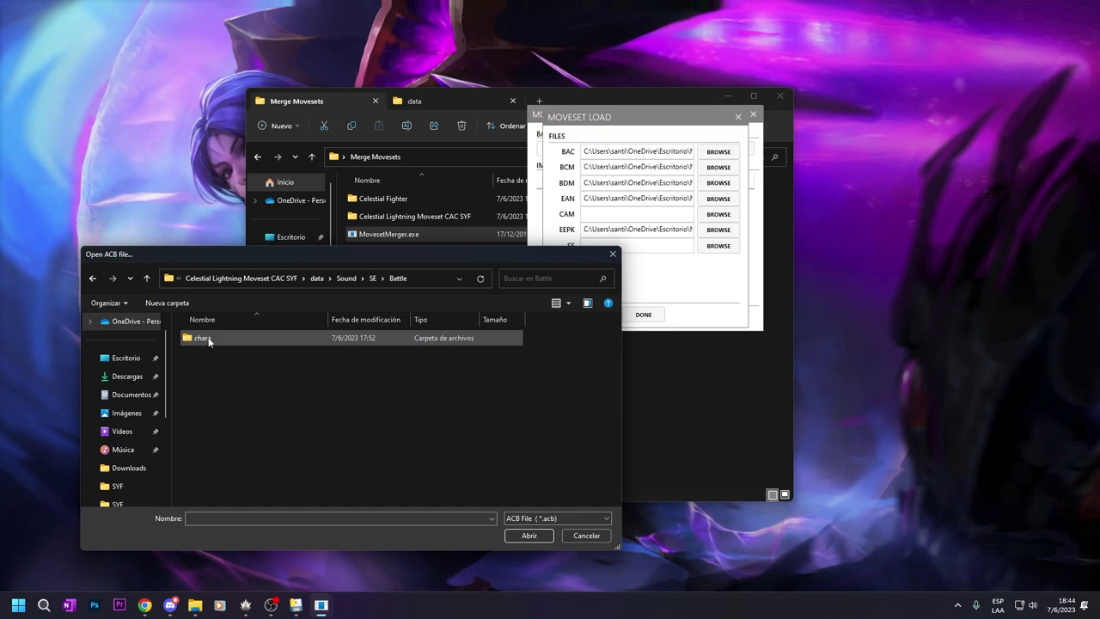
{"action": "double_click", "coordinate": [205, 338]}
{"action": "double_click", "coordinate": [208, 338]}
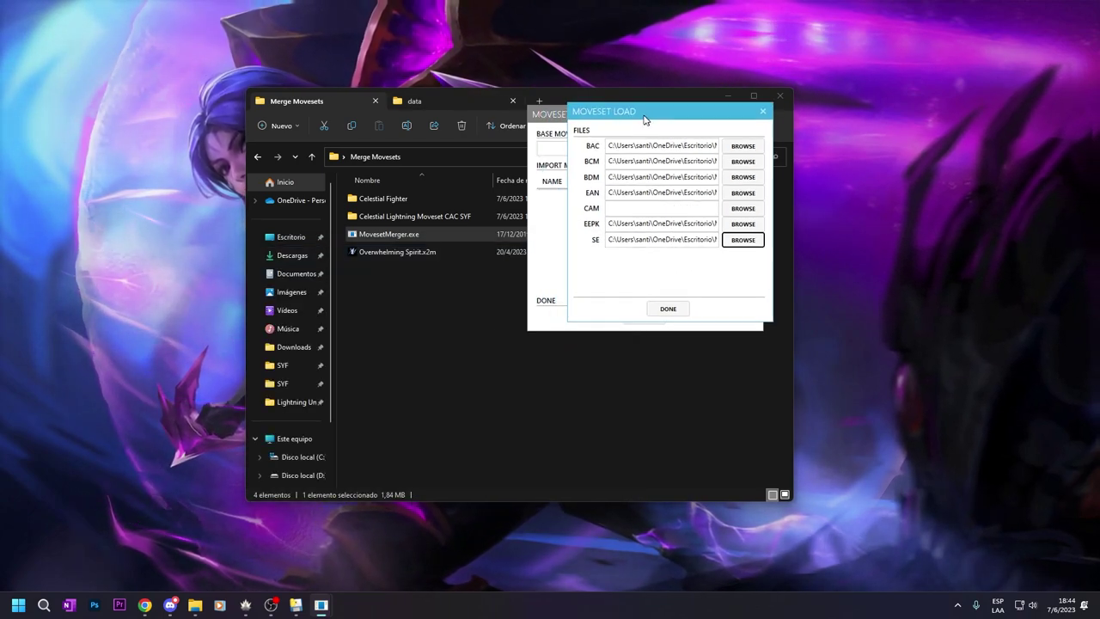
{"action": "left_click", "coordinate": [647, 310]}
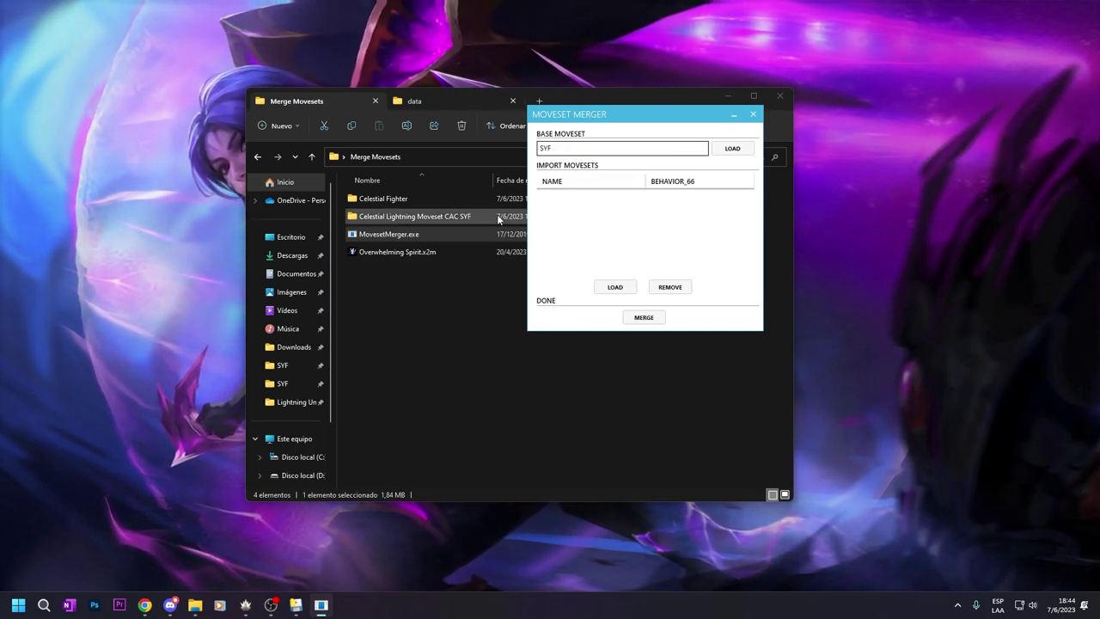
{"action": "left_click", "coordinate": [614, 288]}
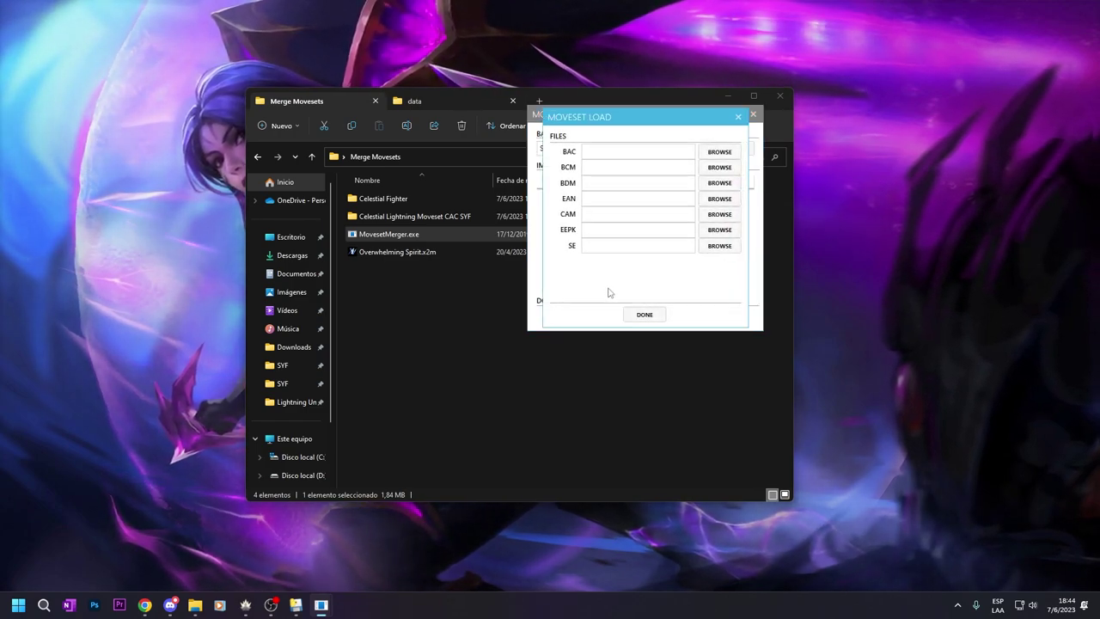
{"action": "left_click", "coordinate": [717, 153]}
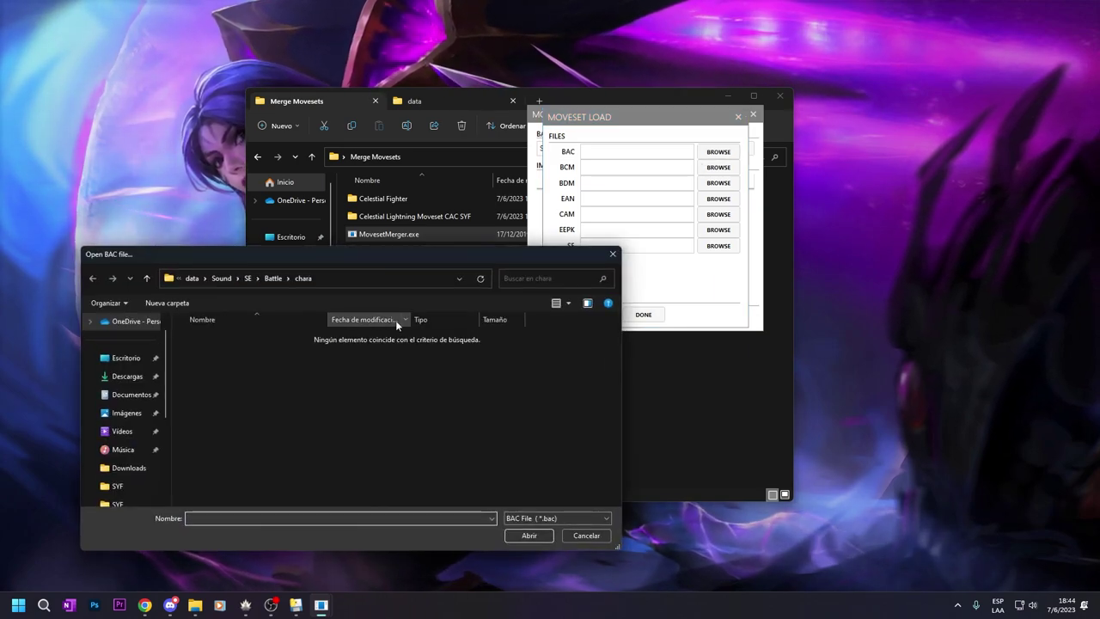
{"action": "left_click", "coordinate": [192, 279]}
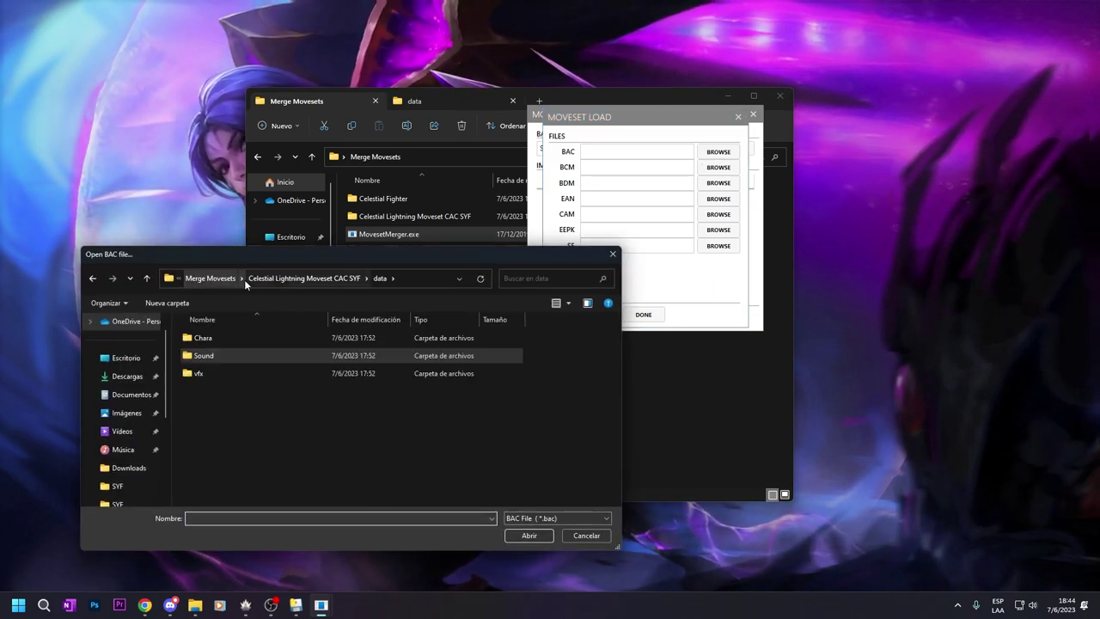
{"action": "left_click", "coordinate": [210, 279]}
{"action": "double_click", "coordinate": [231, 338]}
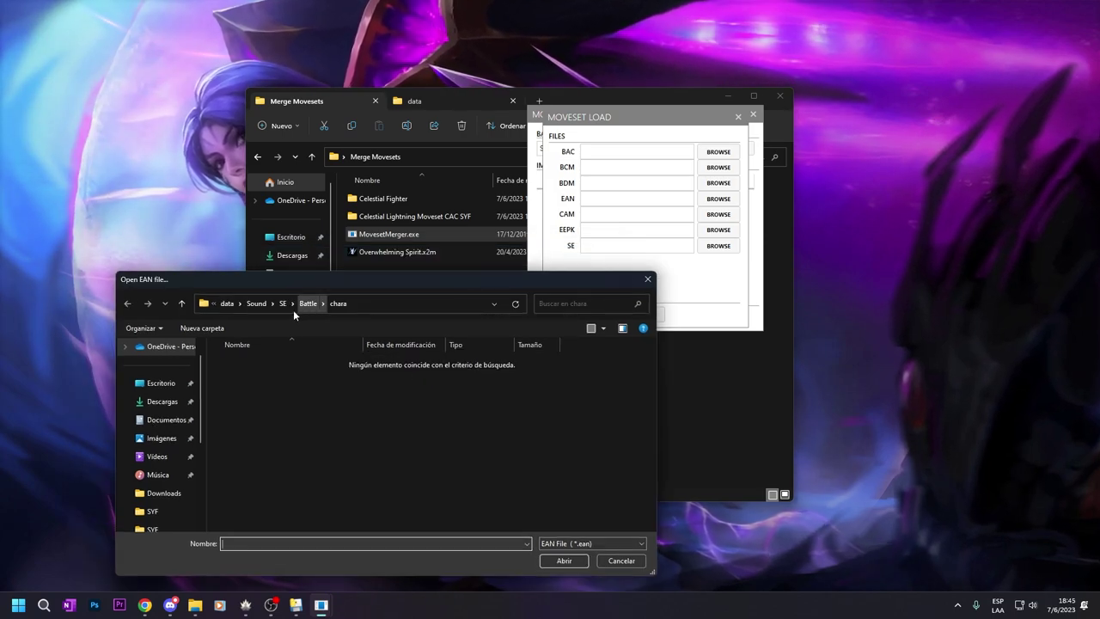
{"action": "left_click", "coordinate": [228, 304]}
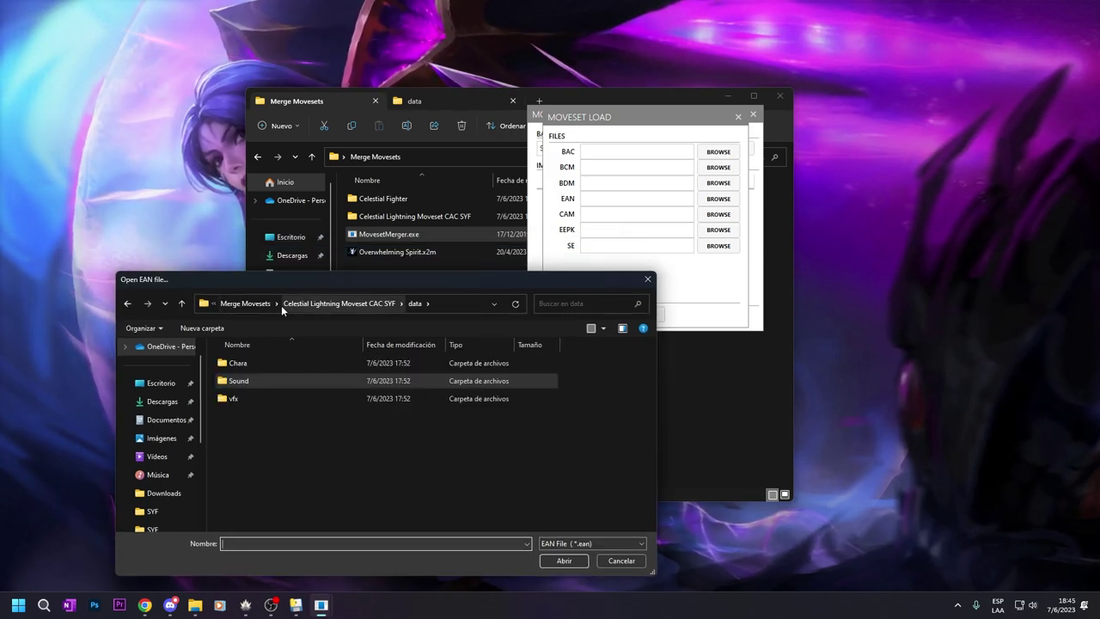
{"action": "left_click", "coordinate": [257, 305]}
{"action": "double_click", "coordinate": [263, 362]}
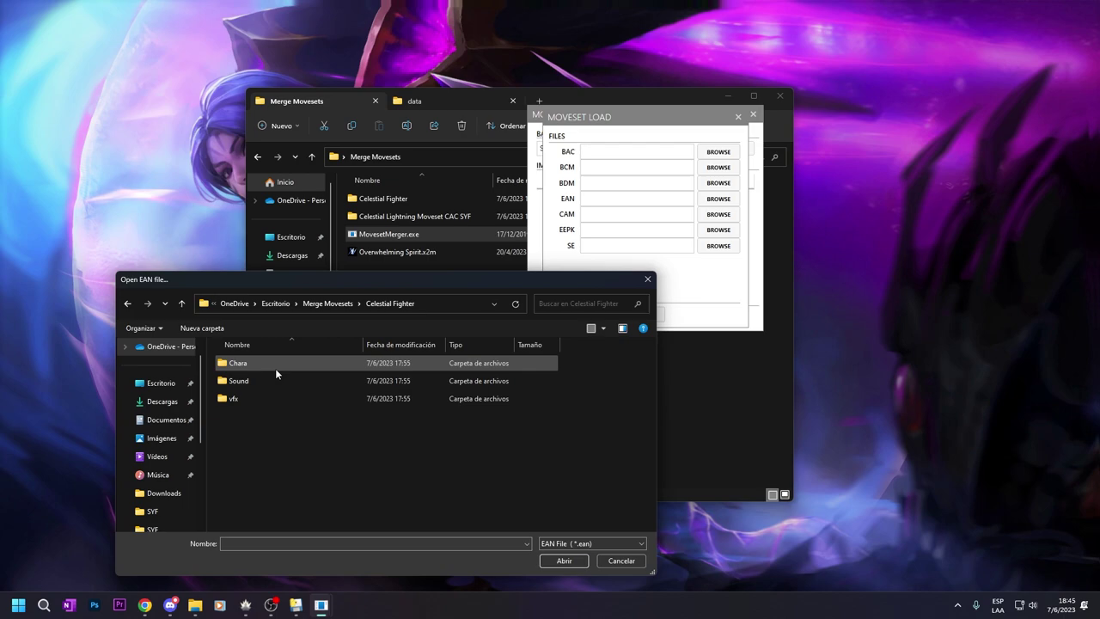
{"action": "double_click", "coordinate": [251, 362]}
{"action": "double_click", "coordinate": [256, 362]}
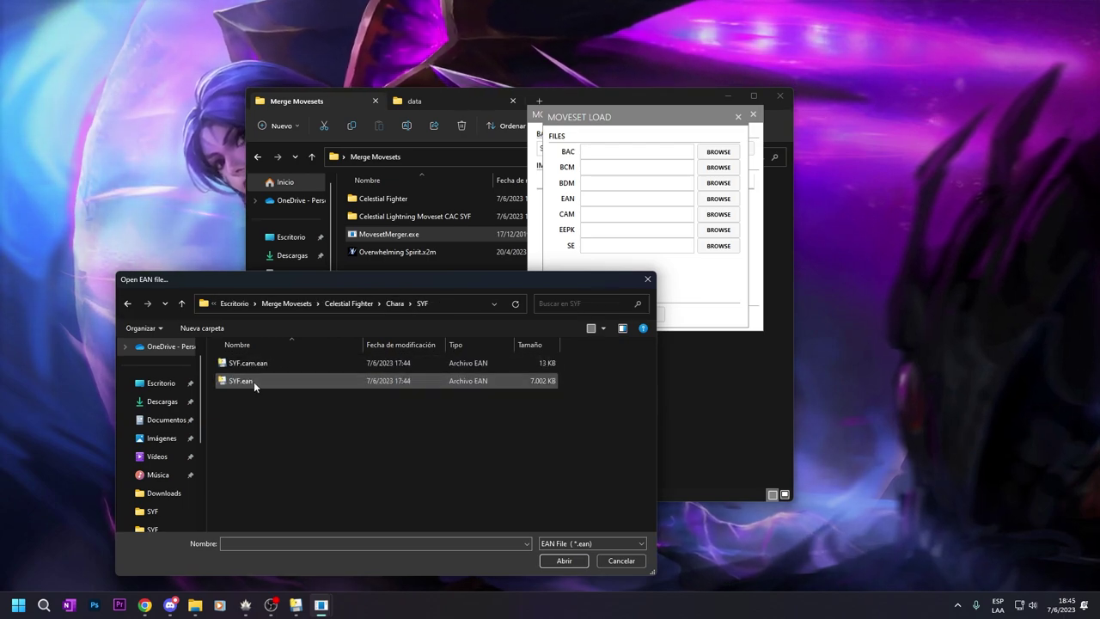
{"action": "double_click", "coordinate": [252, 380]}
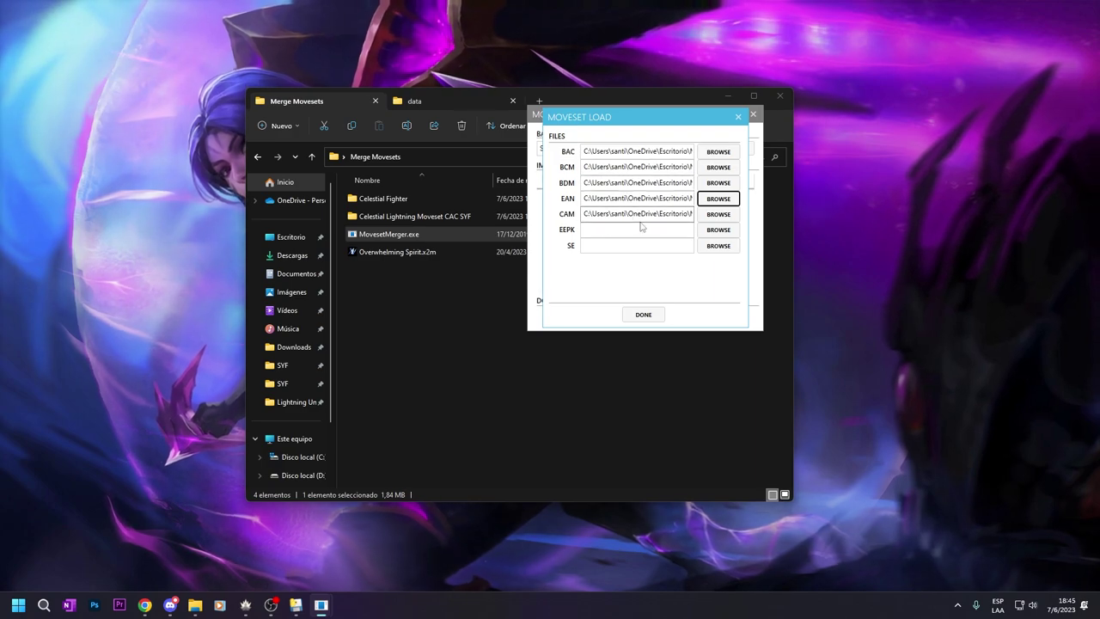
{"action": "left_click", "coordinate": [713, 215]}
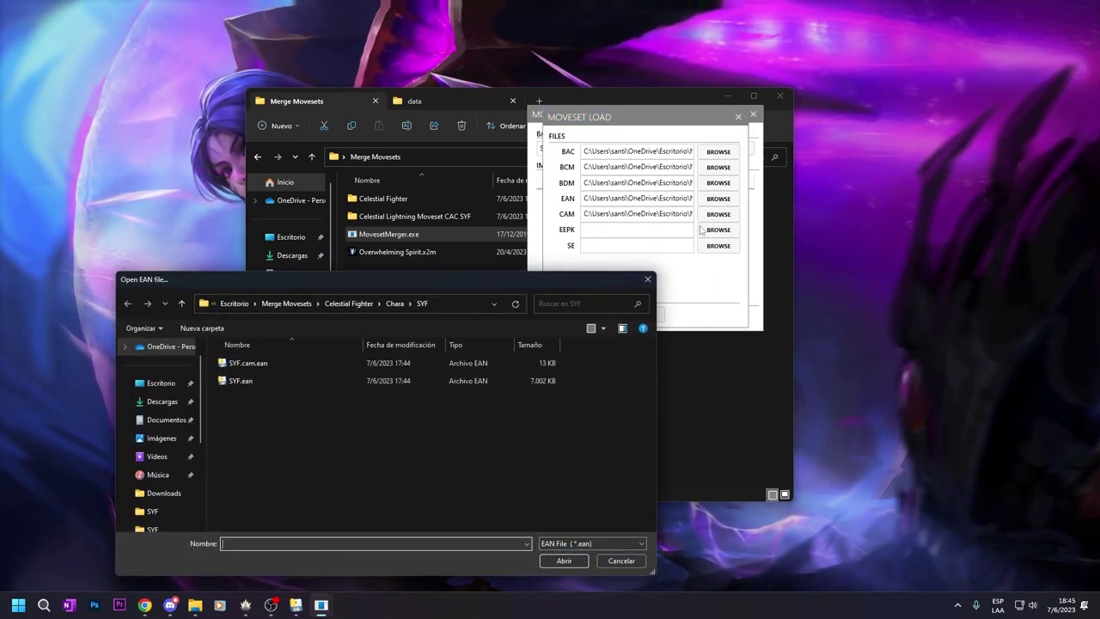
{"action": "left_click", "coordinate": [621, 561]}
{"action": "left_click", "coordinate": [737, 116]}
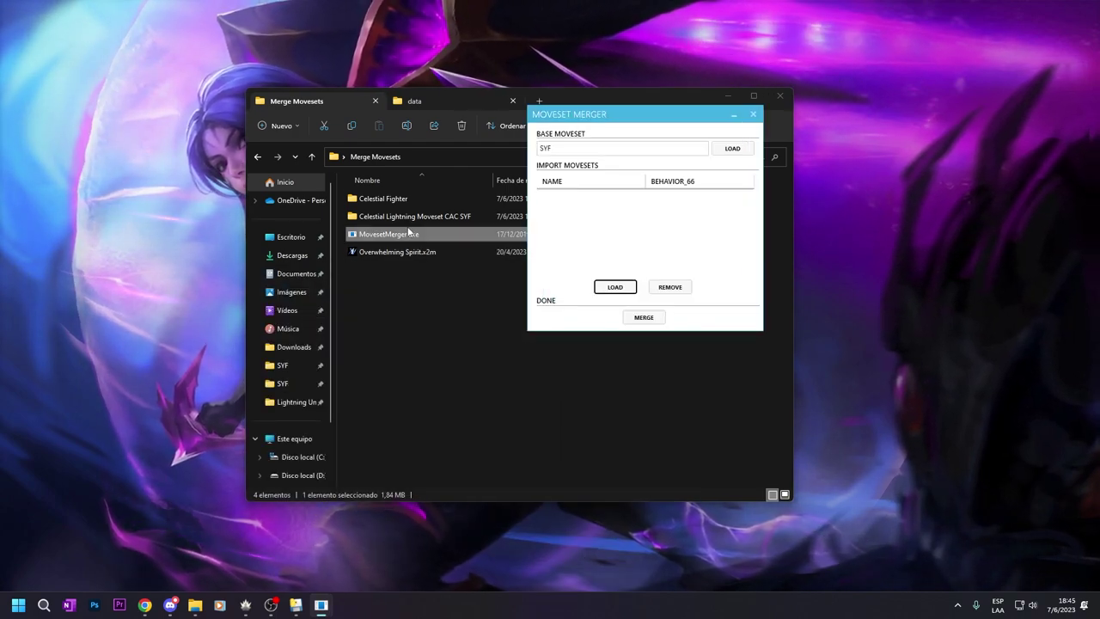
Load an import moveset from the Celestial Fighter files, leaving CAM empty and taking the EEPK from its vfx\chara folder
{"action": "left_click", "coordinate": [614, 286]}
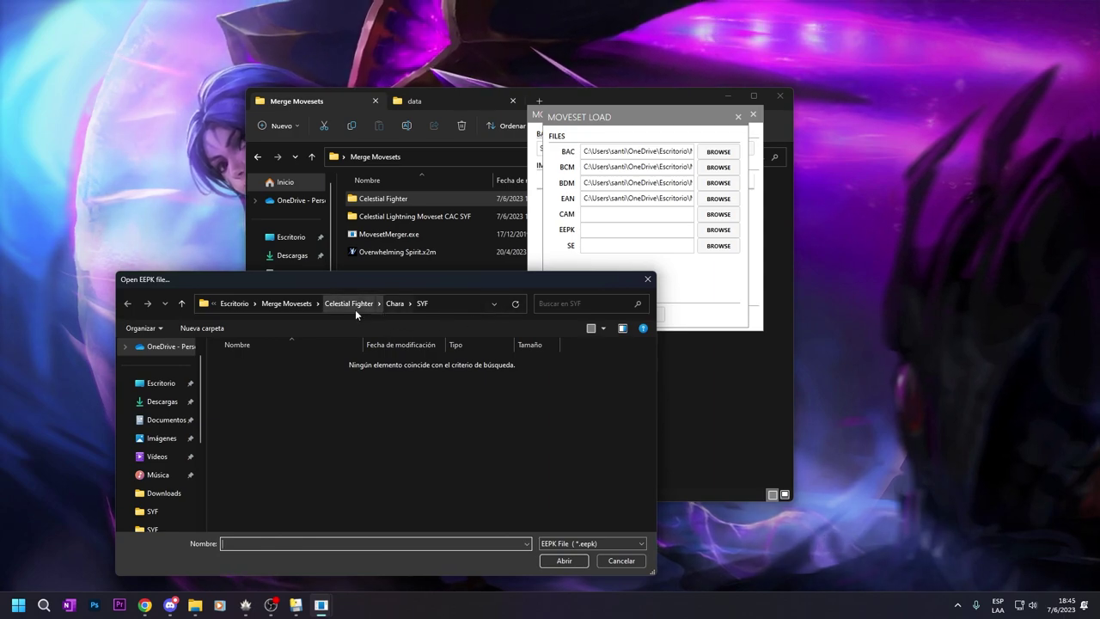
{"action": "left_click", "coordinate": [395, 303]}
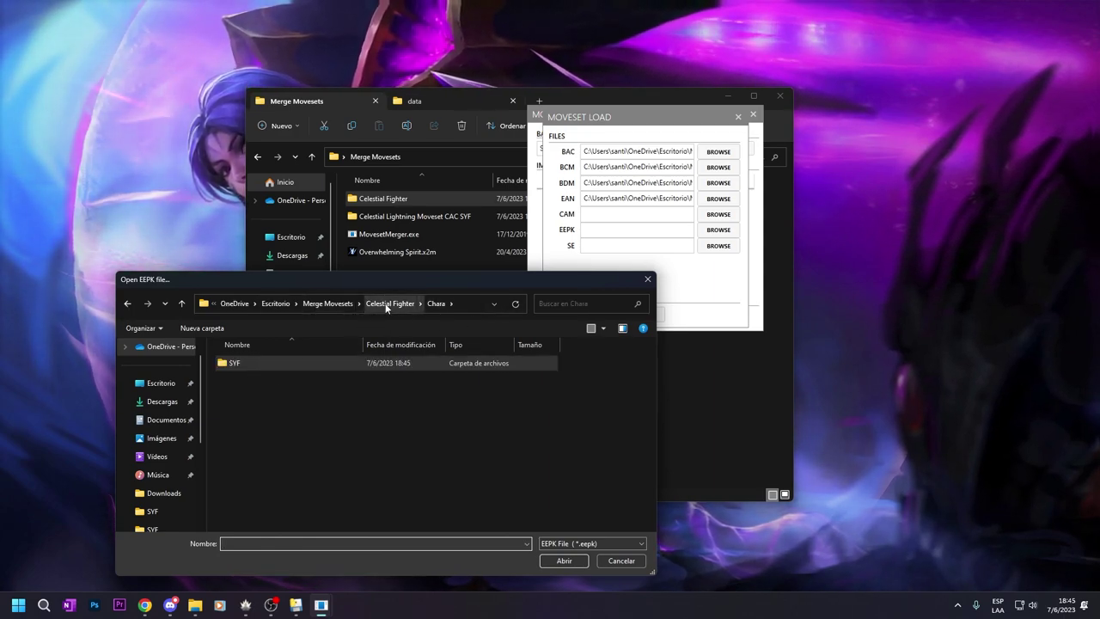
{"action": "left_click", "coordinate": [386, 303]}
{"action": "double_click", "coordinate": [241, 399]}
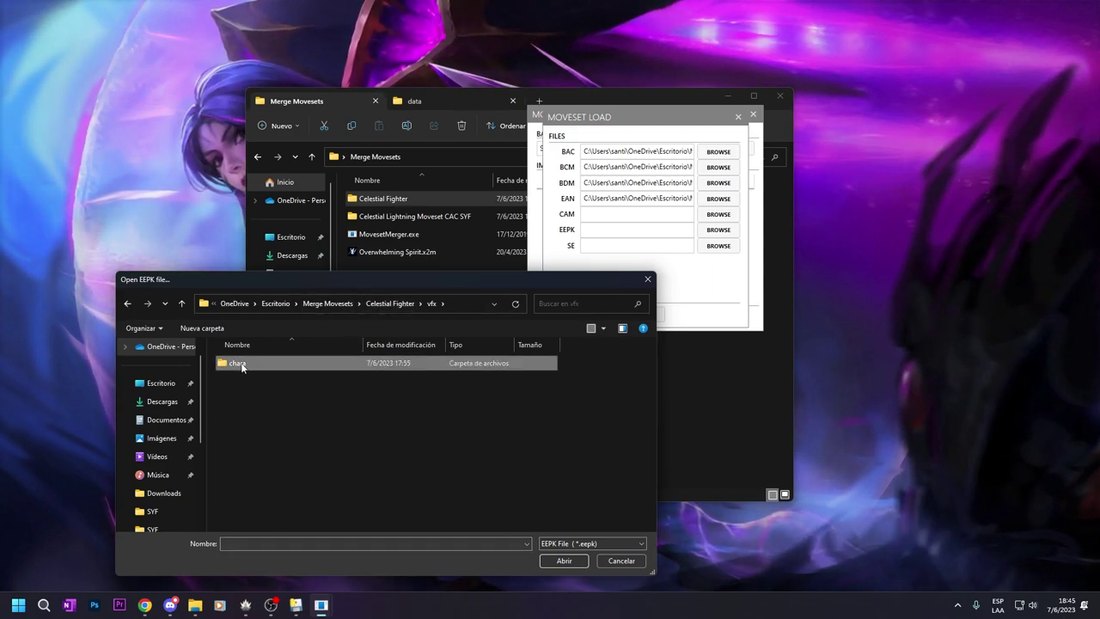
{"action": "double_click", "coordinate": [243, 364]}
{"action": "double_click", "coordinate": [244, 364]}
{"action": "left_click", "coordinate": [243, 364]}
{"action": "double_click", "coordinate": [243, 364]}
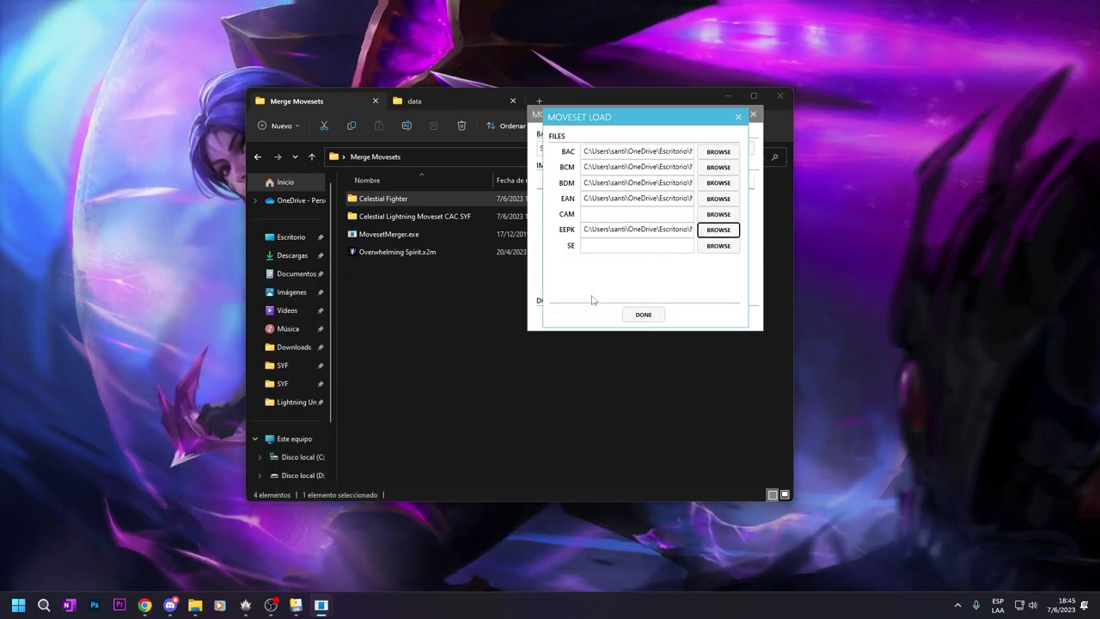
Set the import moveset's SE to CAR_BTL_SYF_SE.acb from Celestial Fighter\Sound\SE\Battle\chara and finish loading it
{"action": "left_click", "coordinate": [707, 248]}
{"action": "left_click", "coordinate": [367, 305]}
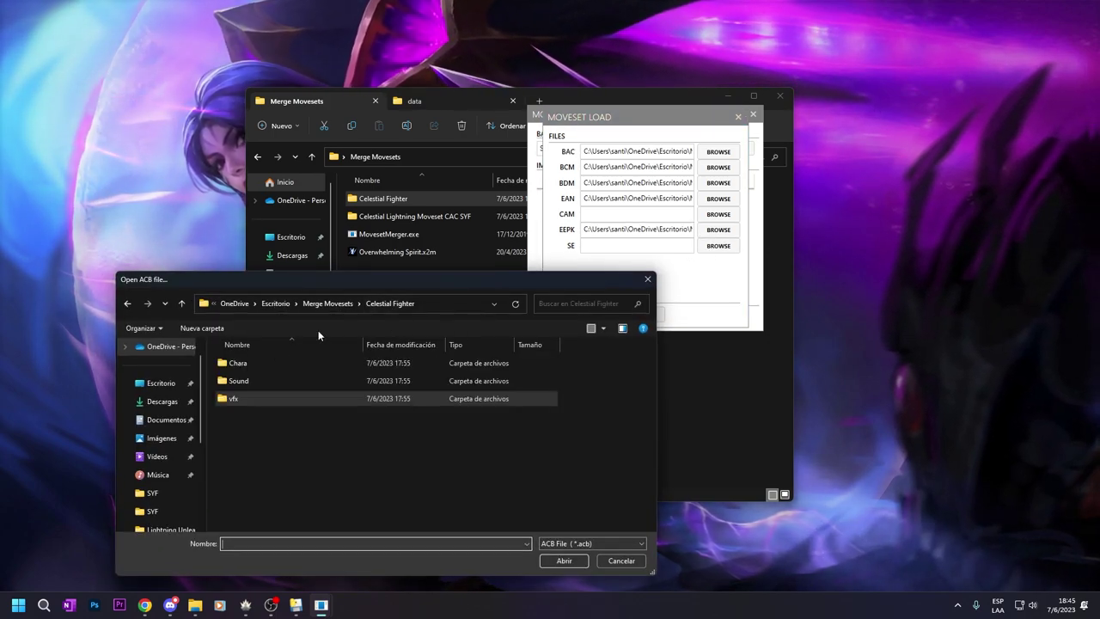
{"action": "double_click", "coordinate": [244, 381]}
{"action": "double_click", "coordinate": [244, 364]}
{"action": "double_click", "coordinate": [244, 364]}
{"action": "double_click", "coordinate": [244, 364]}
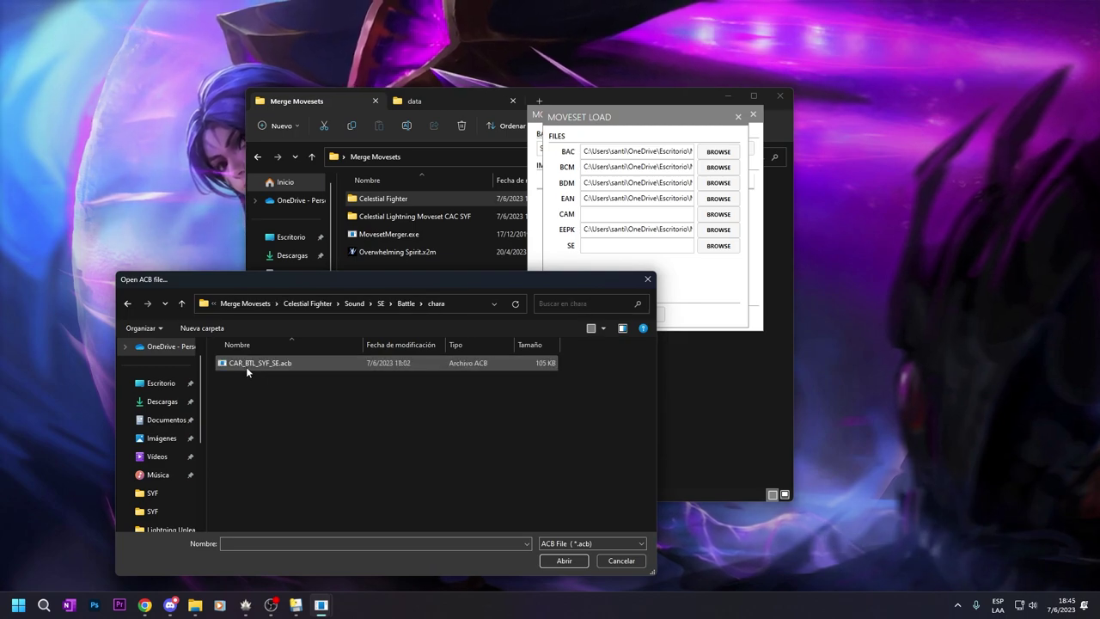
{"action": "double_click", "coordinate": [245, 364]}
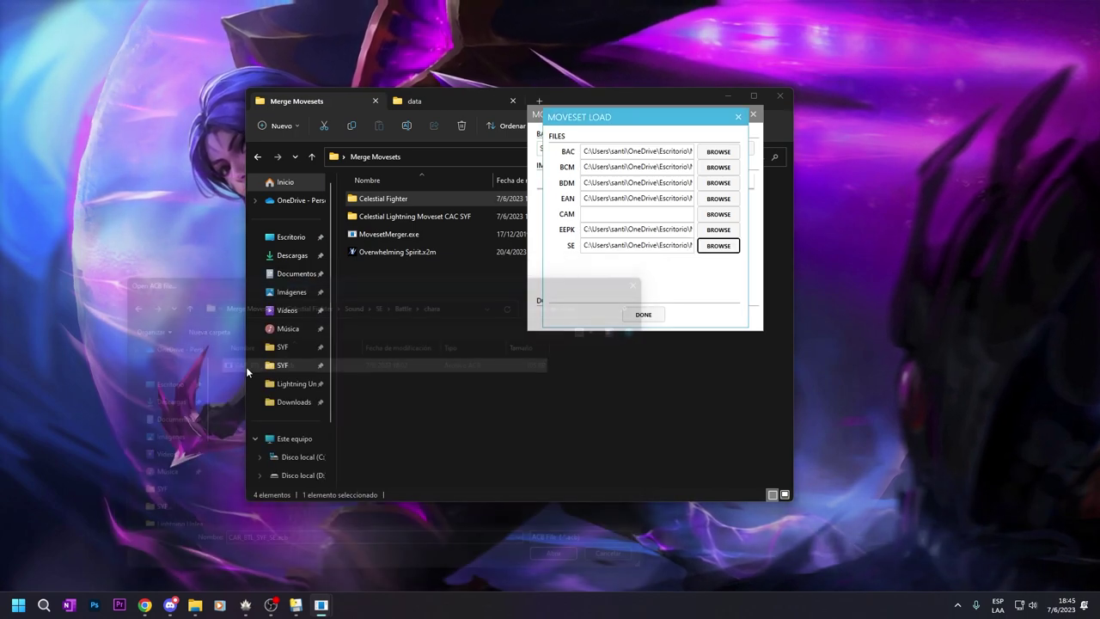
{"action": "left_click", "coordinate": [643, 314]}
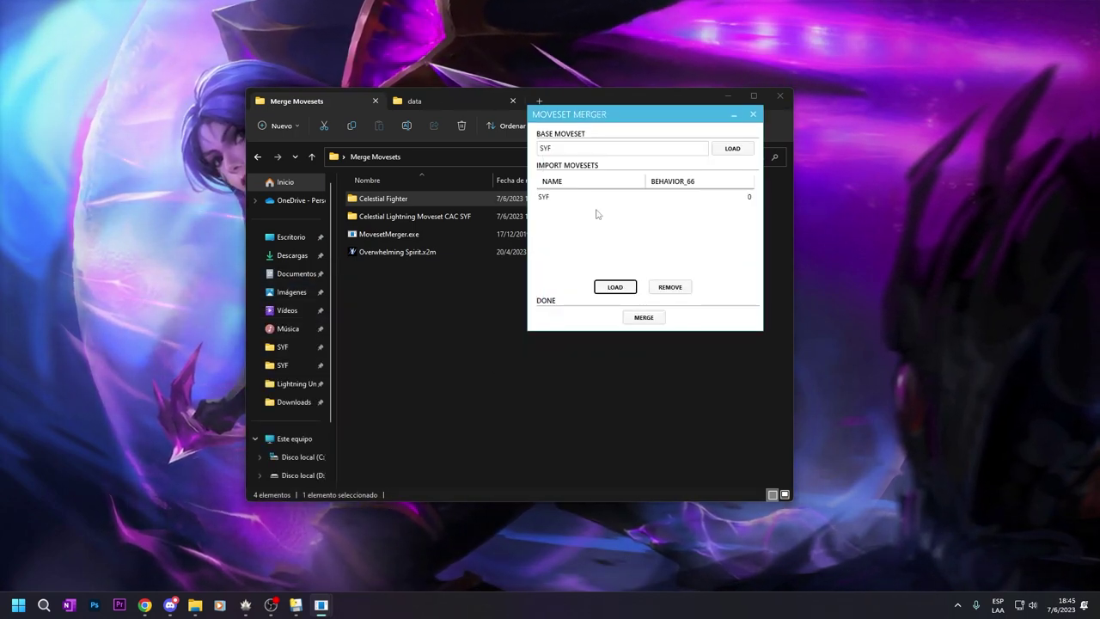
Rename the imported moveset as CLF
{"action": "left_click_drag", "start_coordinate": [614, 119], "coordinate": [616, 125]}
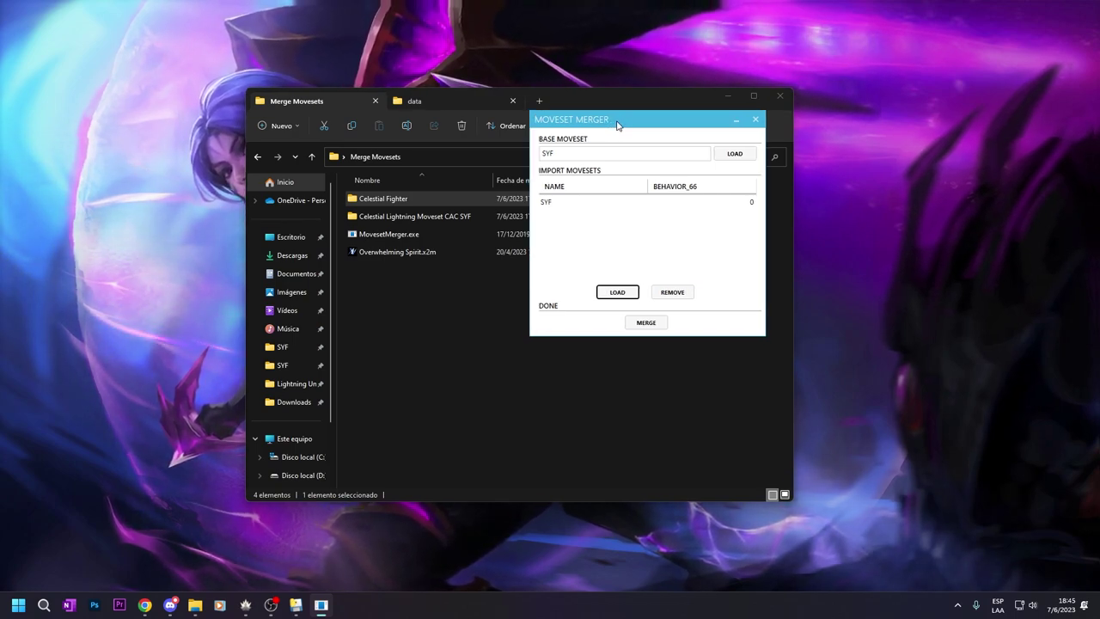
{"action": "left_click", "coordinate": [537, 202]}
{"action": "left_click", "coordinate": [537, 202]}
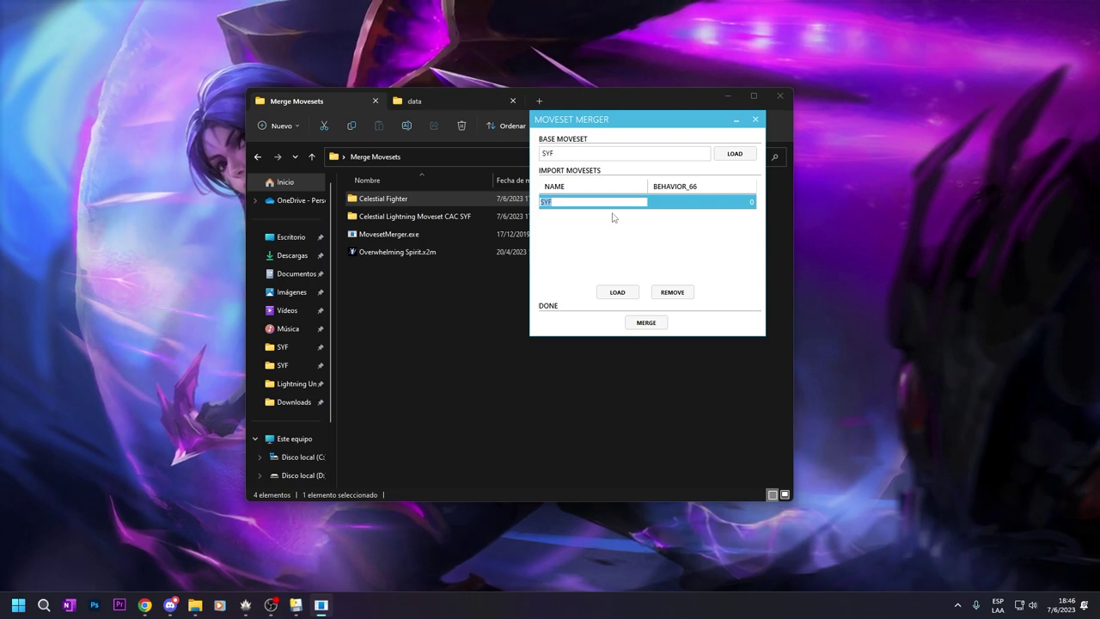
{"action": "type", "text": "CL"}
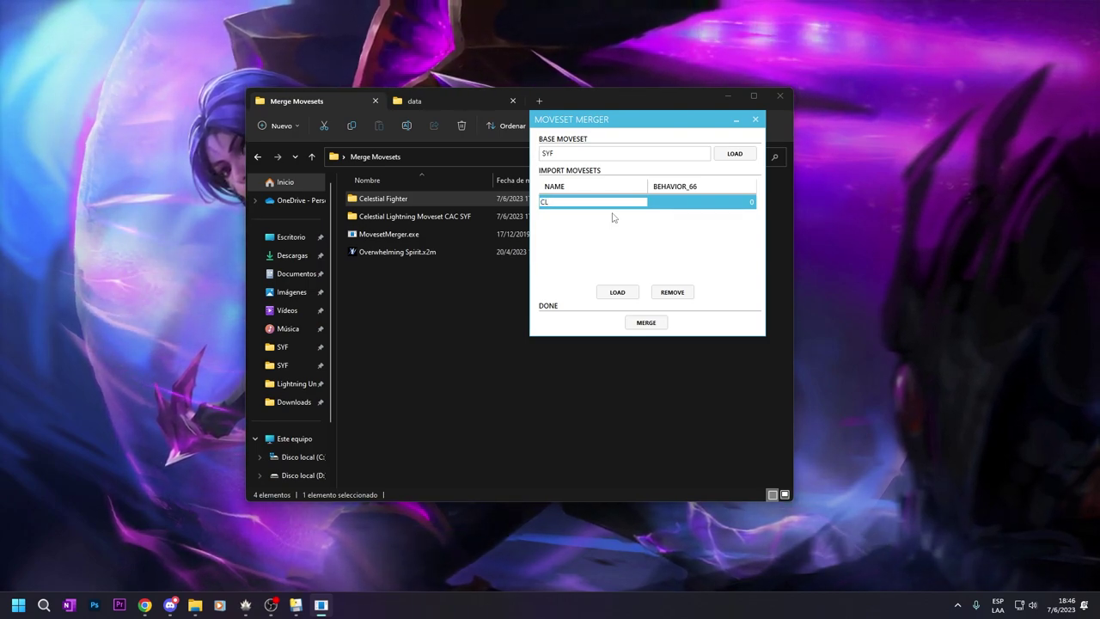
{"action": "type", "text": "F"}
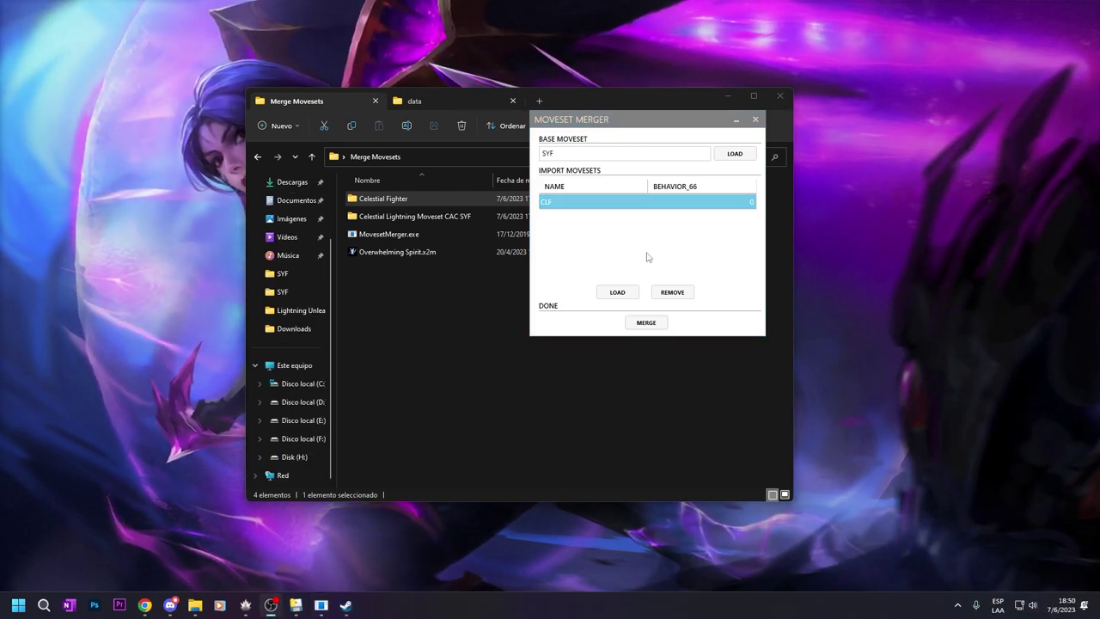
Set the BEHAVIOR_66 value of the CLF import moveset to 1
{"action": "left_click", "coordinate": [617, 121]}
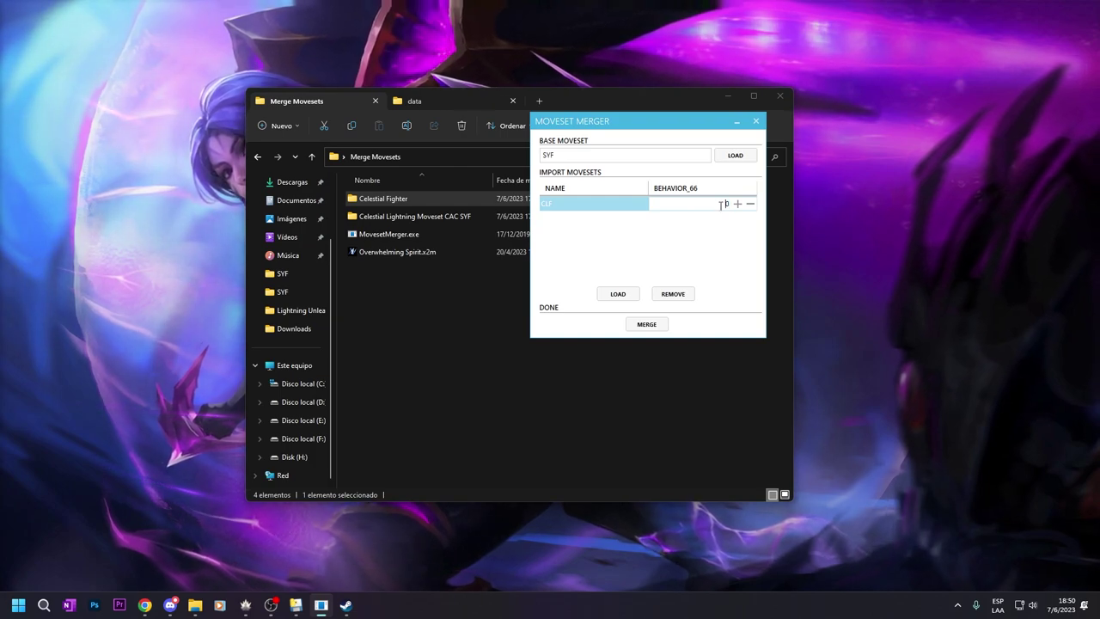
{"action": "left_click", "coordinate": [722, 203]}
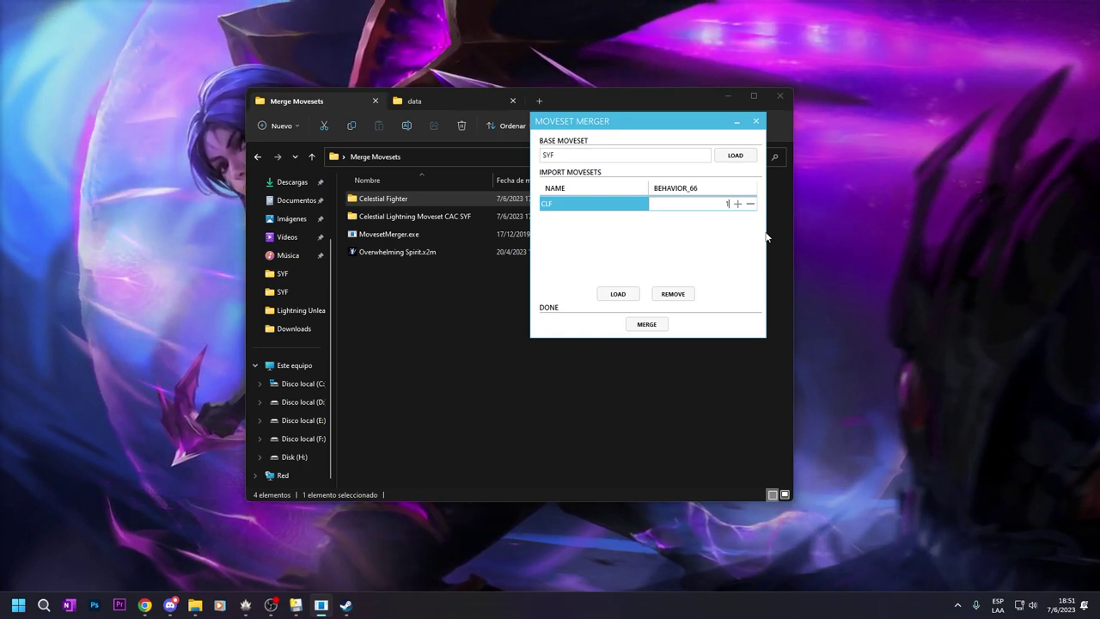
{"action": "key", "text": "BackSpace"}
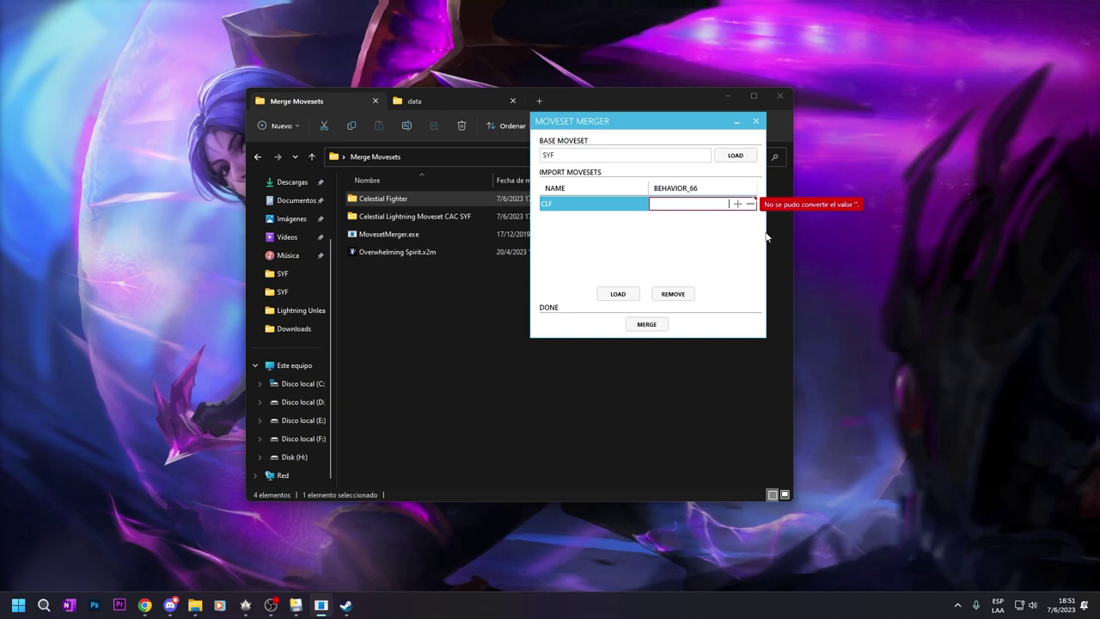
{"action": "type", "text": "24"}
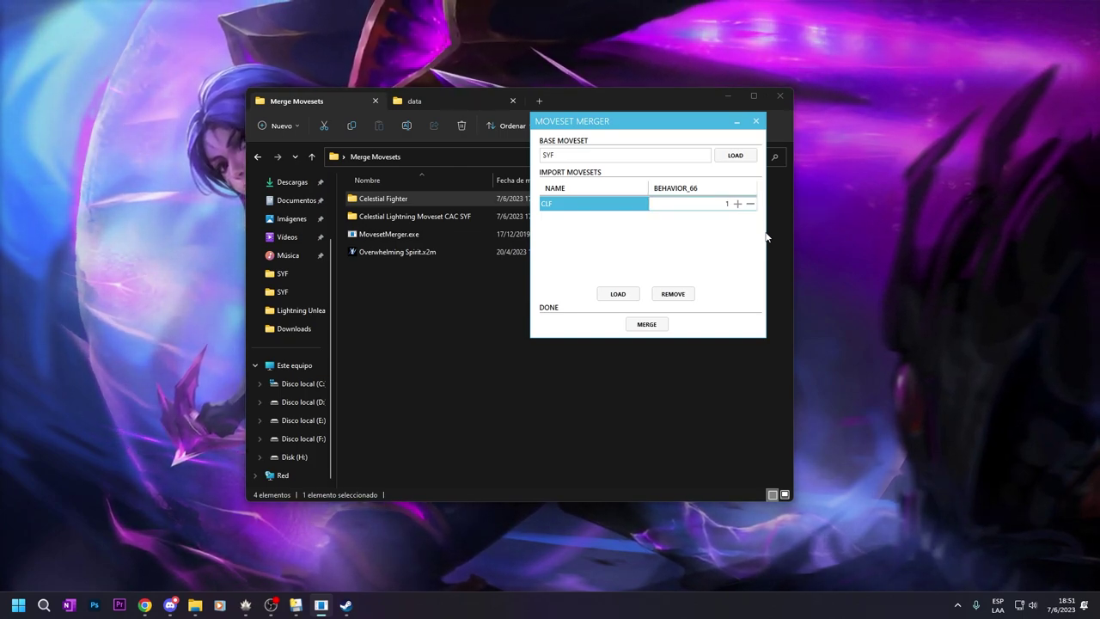
{"action": "left_click", "coordinate": [685, 236]}
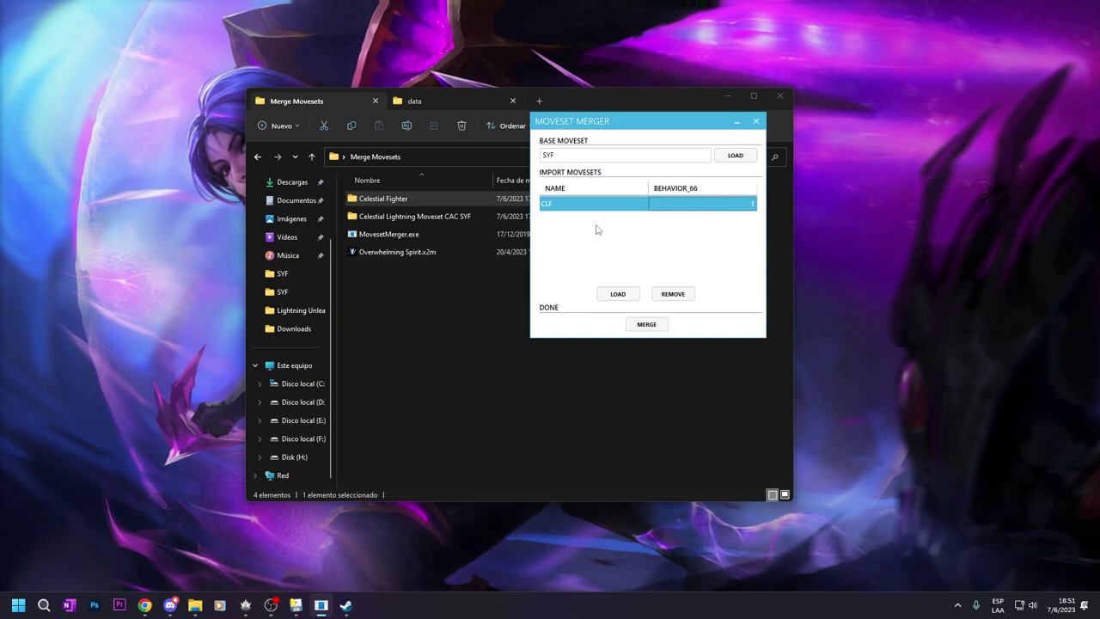
Merge the CLF import moveset into the SYF base moveset without adding another import
{"action": "left_click", "coordinate": [618, 294]}
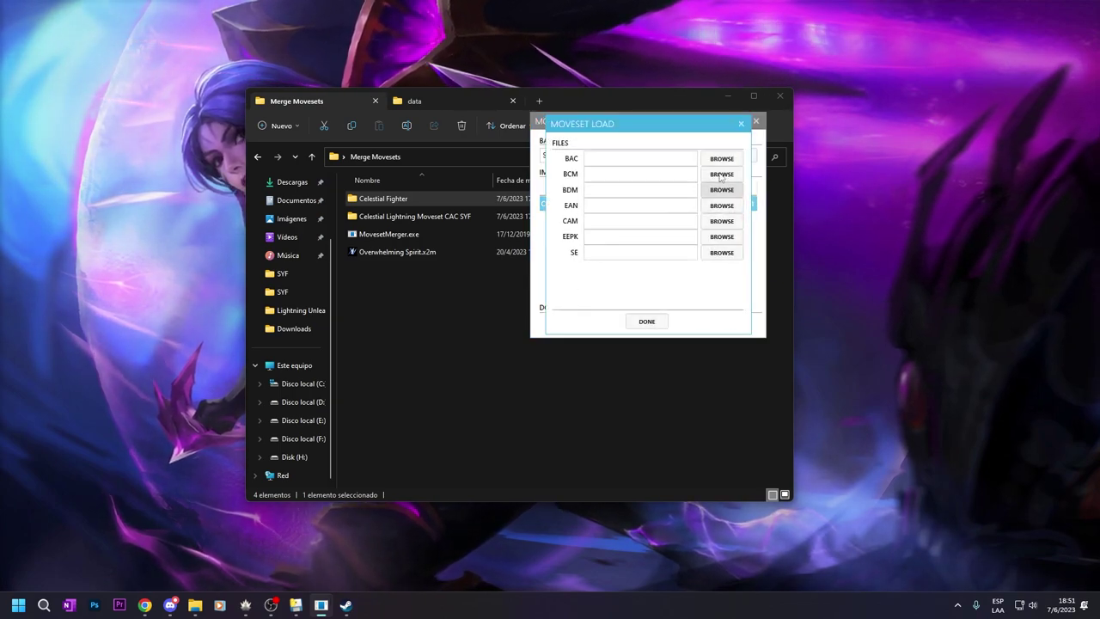
{"action": "left_click", "coordinate": [743, 121]}
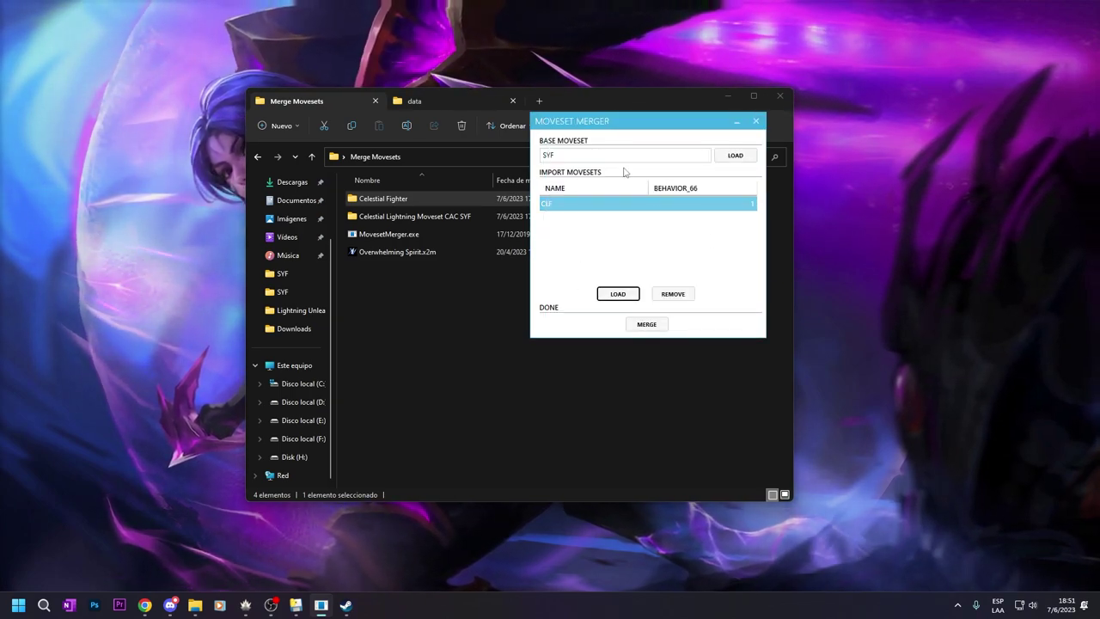
{"action": "left_click_drag", "start_coordinate": [625, 126], "coordinate": [651, 158]}
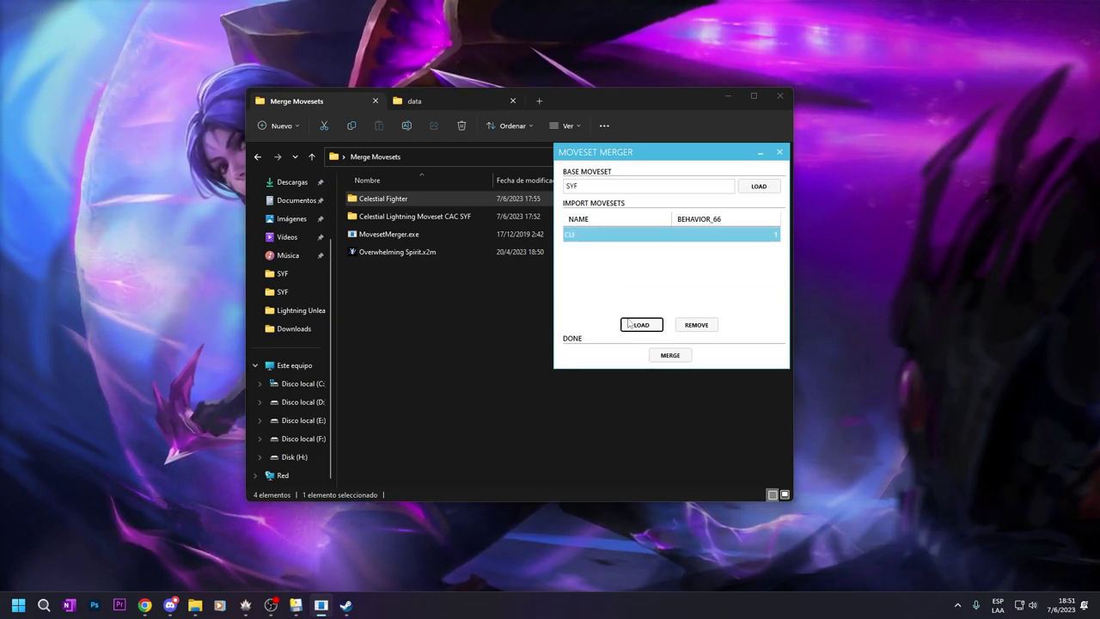
{"action": "left_click", "coordinate": [670, 356]}
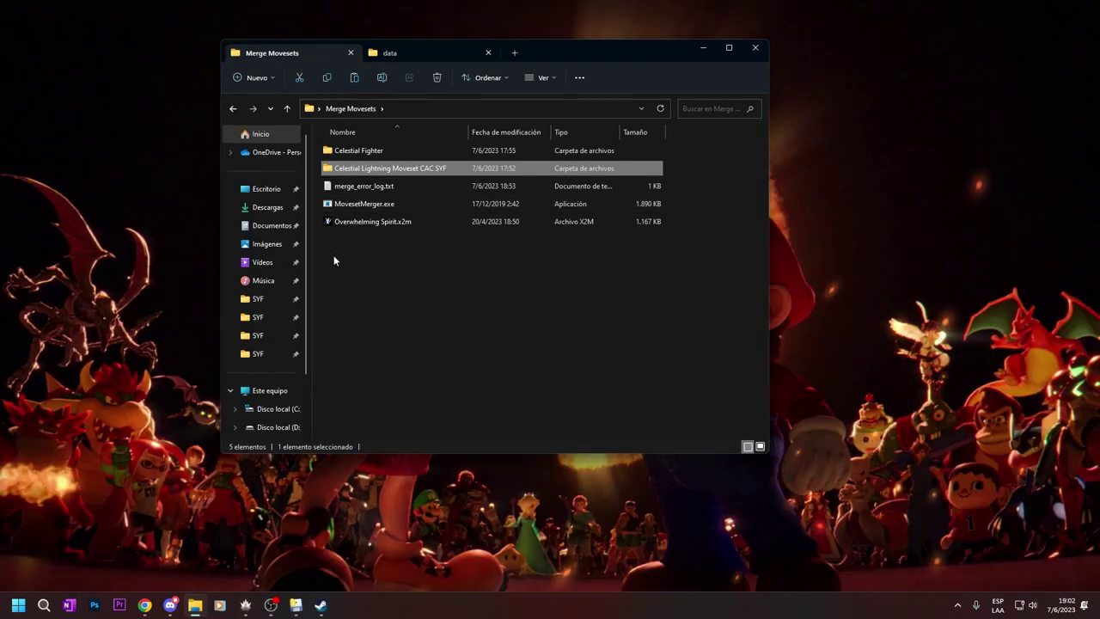
Open Overwhelming Spirit.x2m from the Merge Movesets folder for editing in XV2 Skill Creator and show its transformation settings
{"action": "right_click", "coordinate": [362, 222]}
{"action": "left_click", "coordinate": [404, 415]}
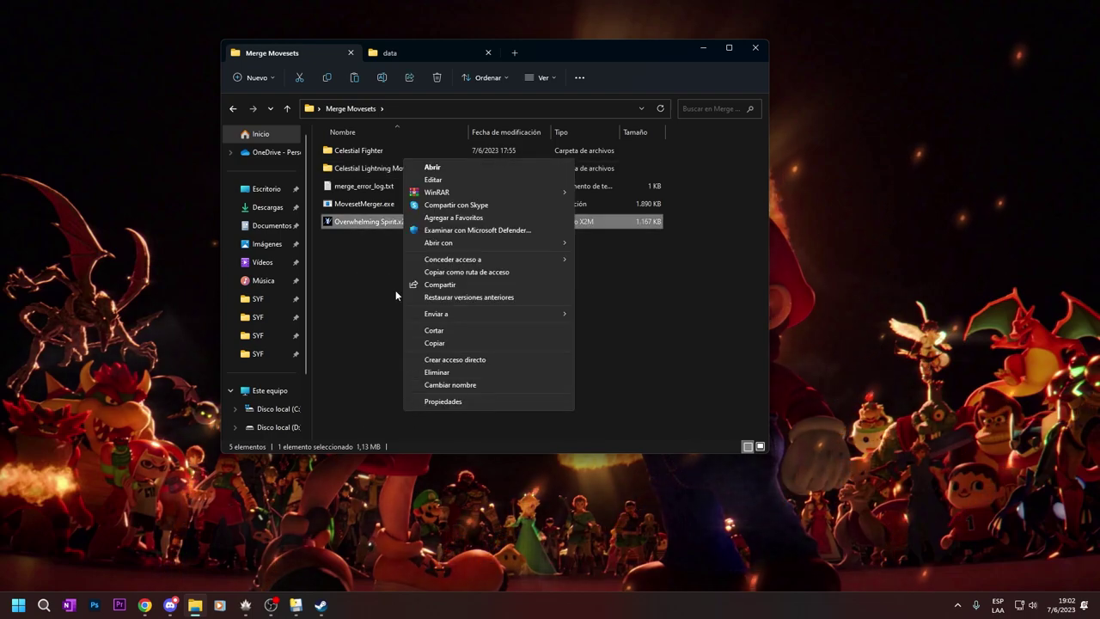
{"action": "left_click", "coordinate": [430, 179]}
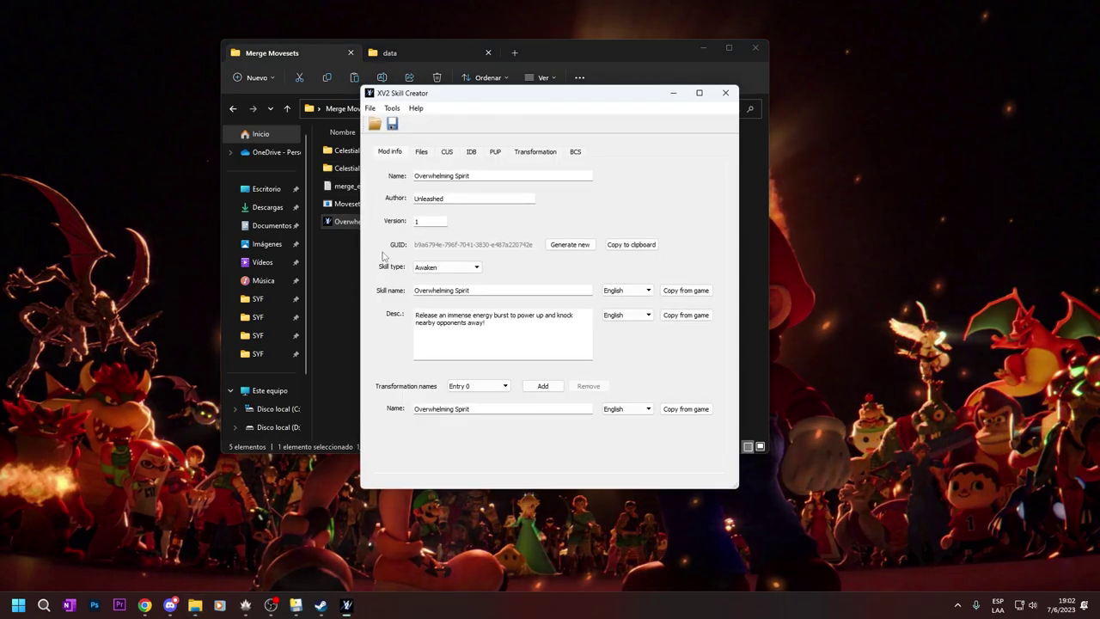
{"action": "left_click_drag", "start_coordinate": [427, 98], "coordinate": [522, 98]}
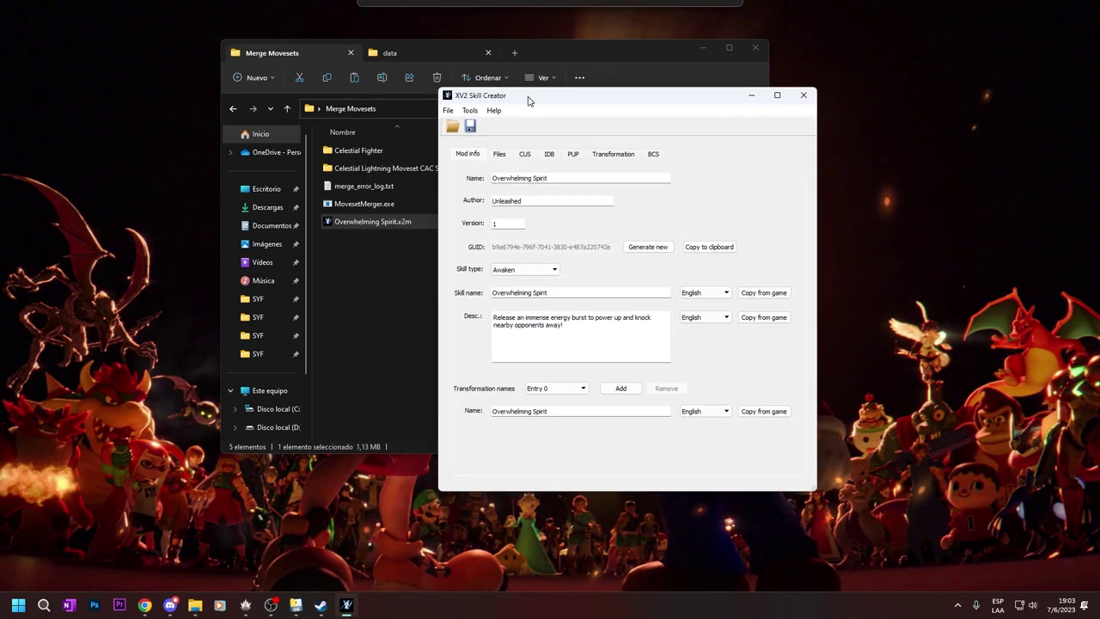
{"action": "left_click", "coordinate": [604, 158]}
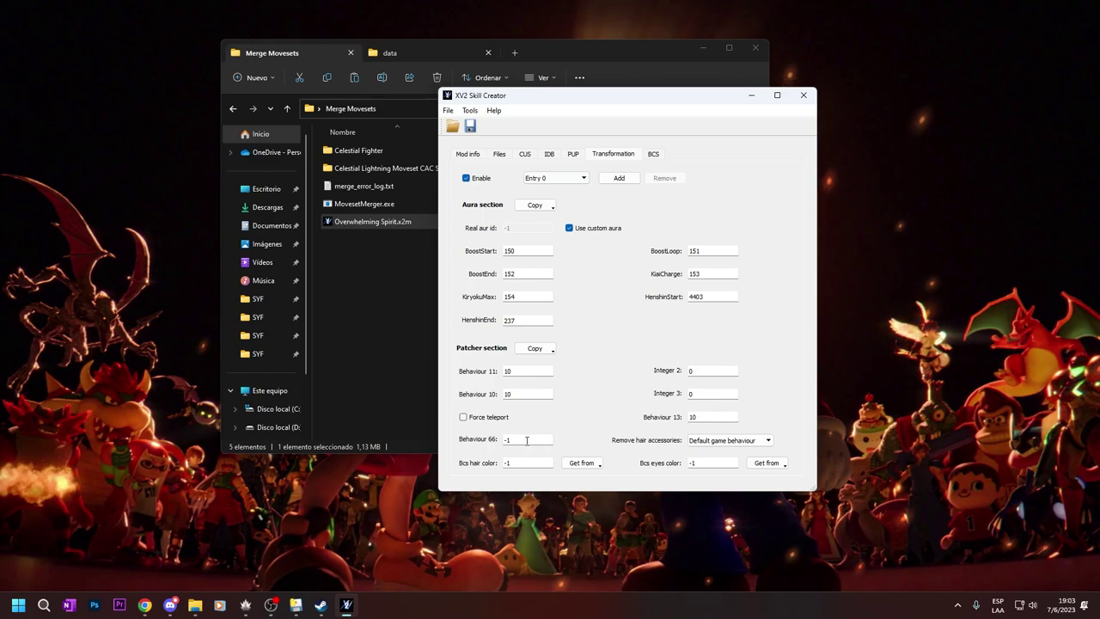
Set Behaviour 66 to 1 in the patcher section of the transformation's Entry 0
{"action": "double_click", "coordinate": [508, 440]}
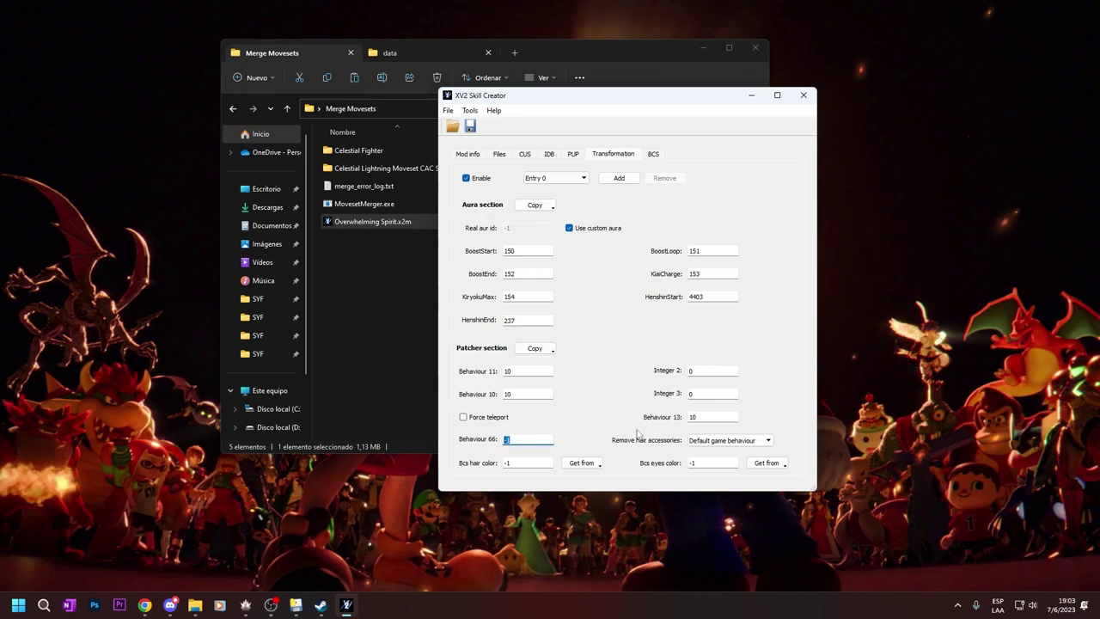
{"action": "type", "text": "1"}
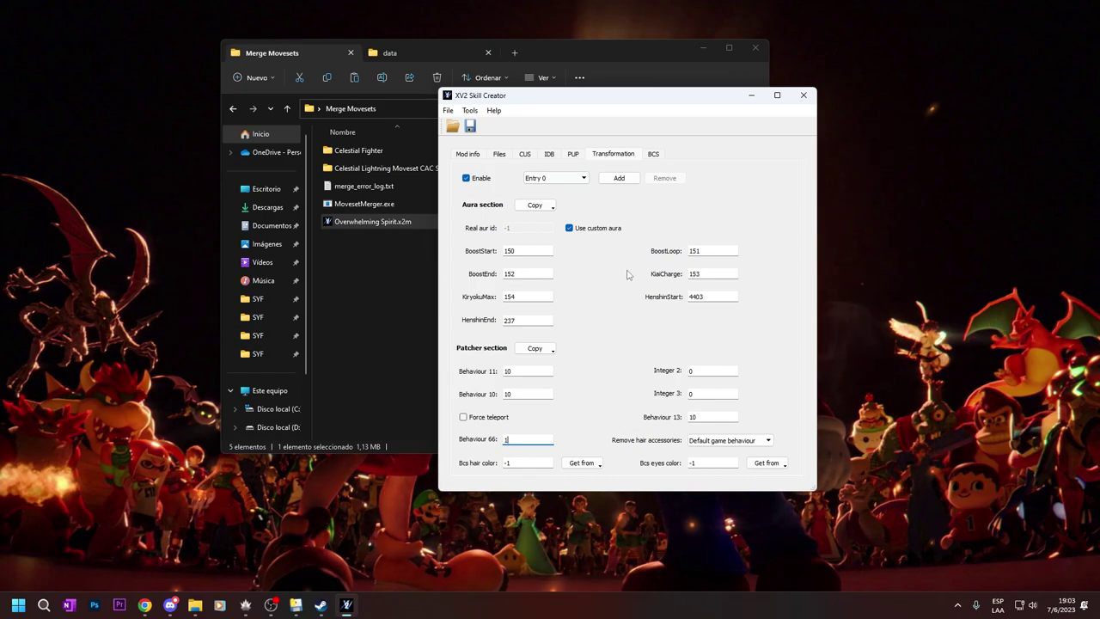
{"action": "double_click", "coordinate": [533, 440]}
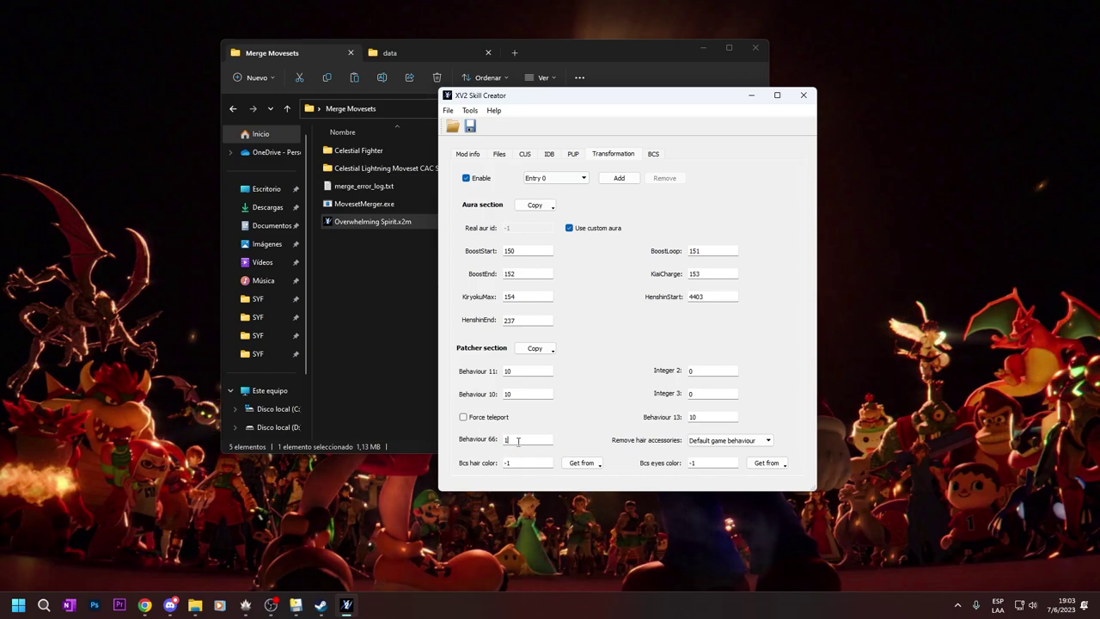
{"action": "left_click", "coordinate": [567, 178]}
{"action": "left_click", "coordinate": [550, 190]}
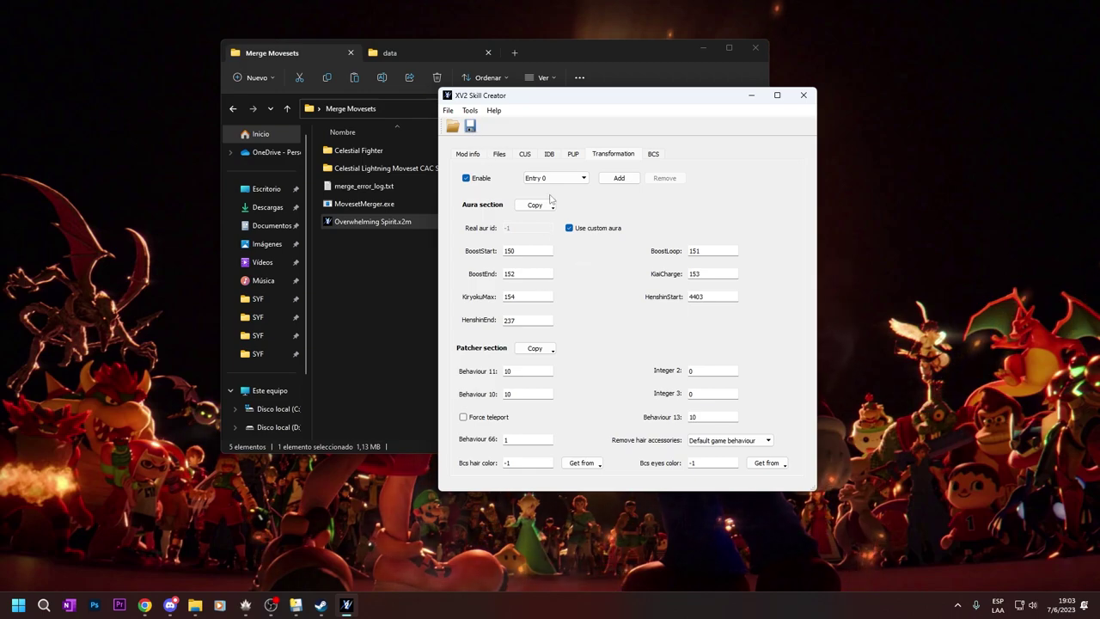
{"action": "left_click", "coordinate": [578, 178]}
{"action": "left_click", "coordinate": [544, 189]}
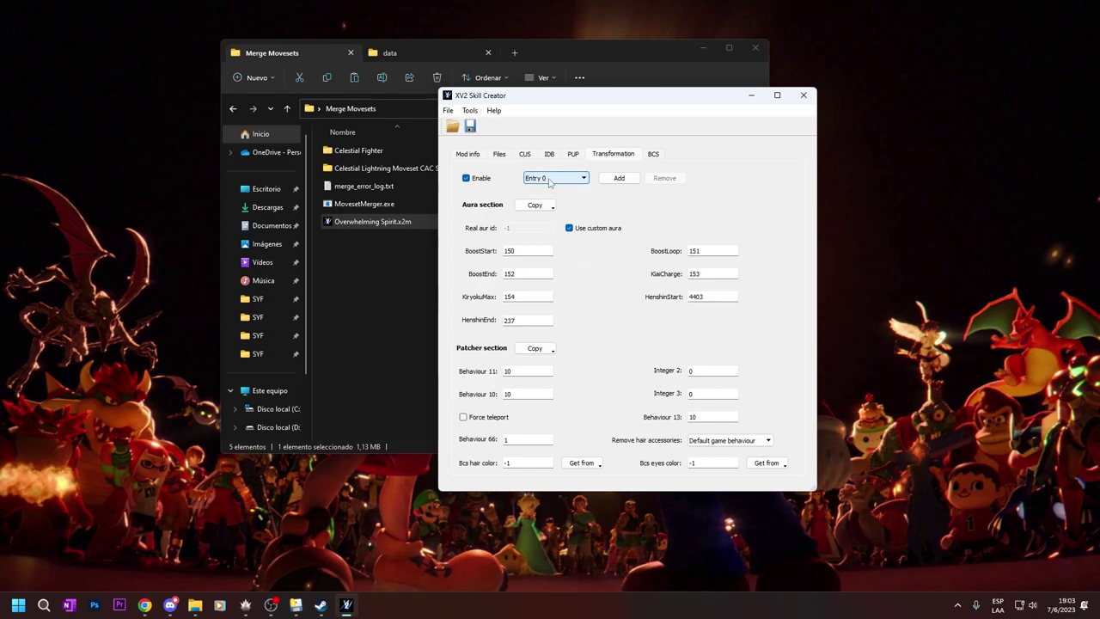
{"action": "left_click", "coordinate": [557, 178]}
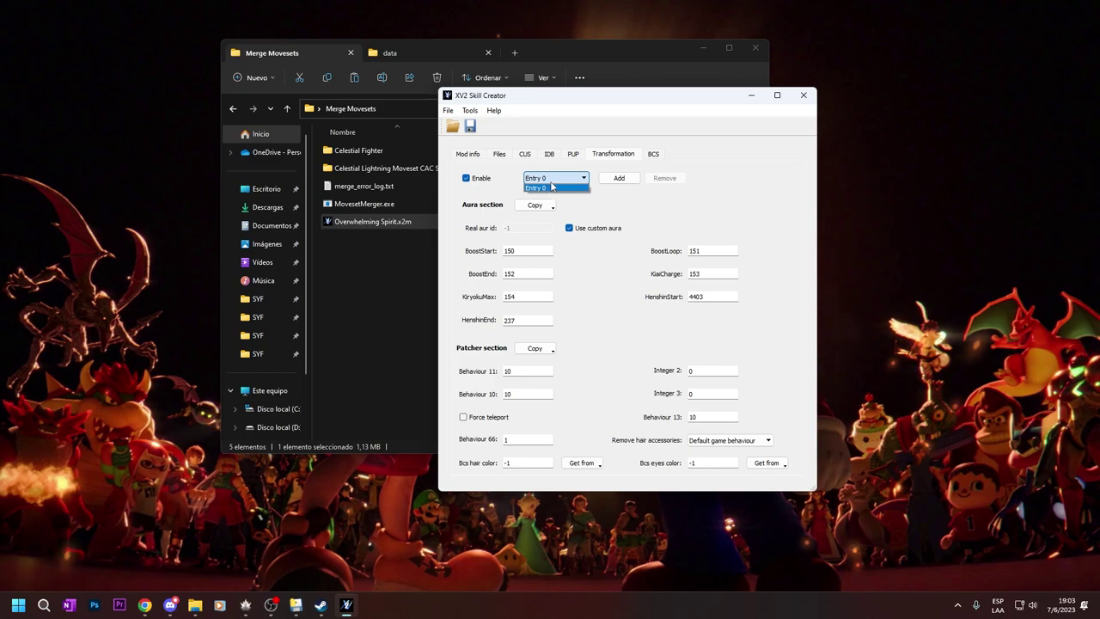
{"action": "left_click", "coordinate": [559, 186]}
{"action": "left_click", "coordinate": [506, 439]}
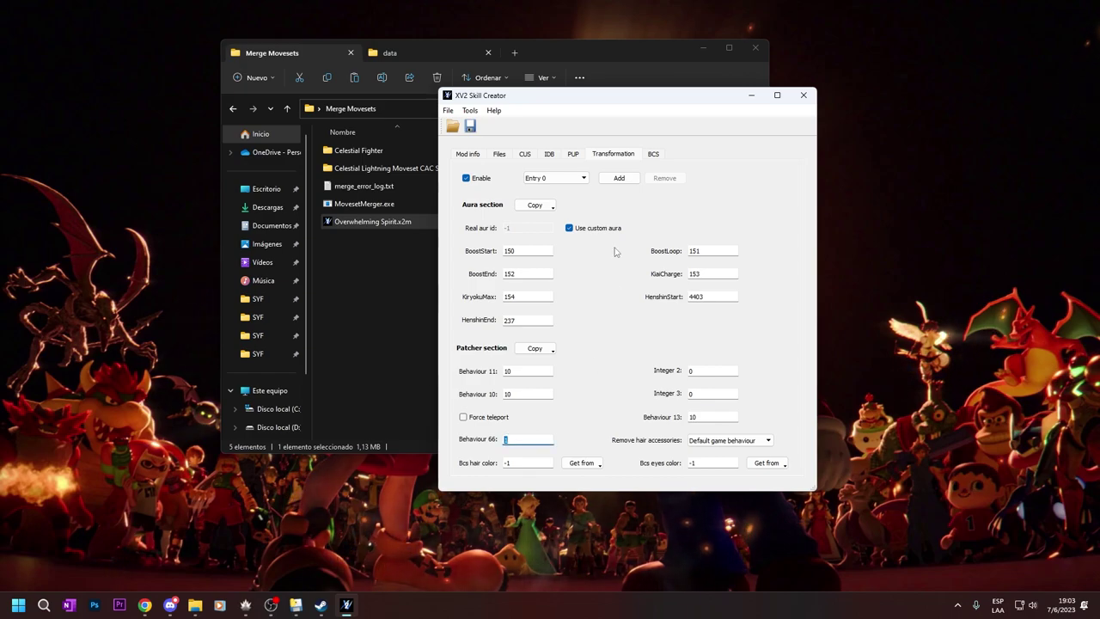
Save the skill as Overwhelming Spirit.x2m in the Merge Movesets folder, replacing the existing file
{"action": "left_click", "coordinate": [470, 126]}
{"action": "left_click", "coordinate": [890, 395]}
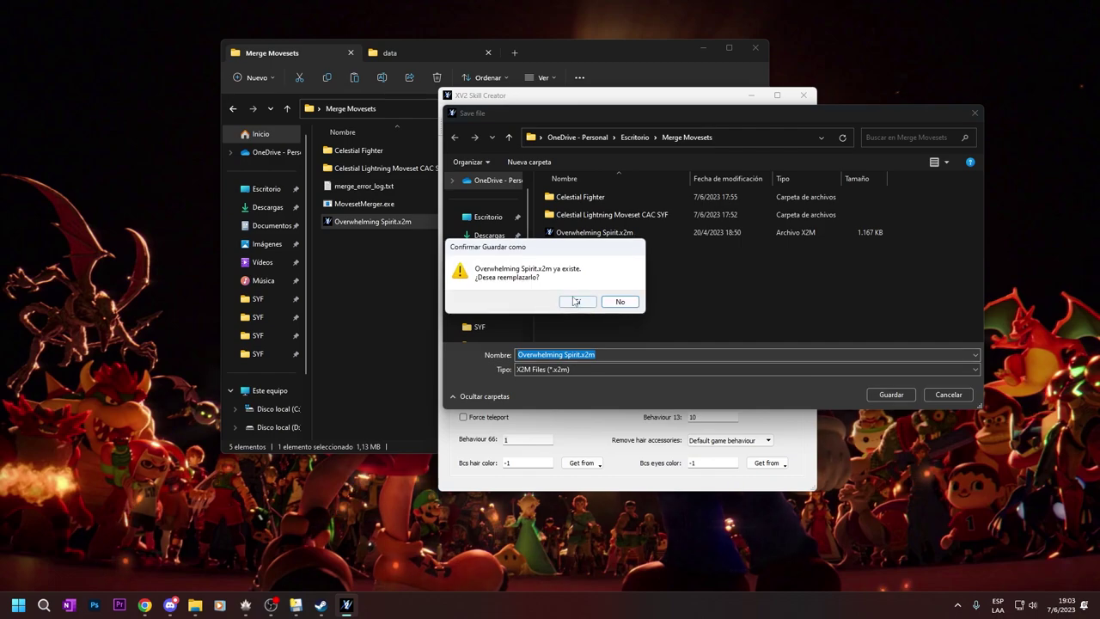
{"action": "left_click", "coordinate": [569, 300]}
{"action": "left_click", "coordinate": [592, 309]}
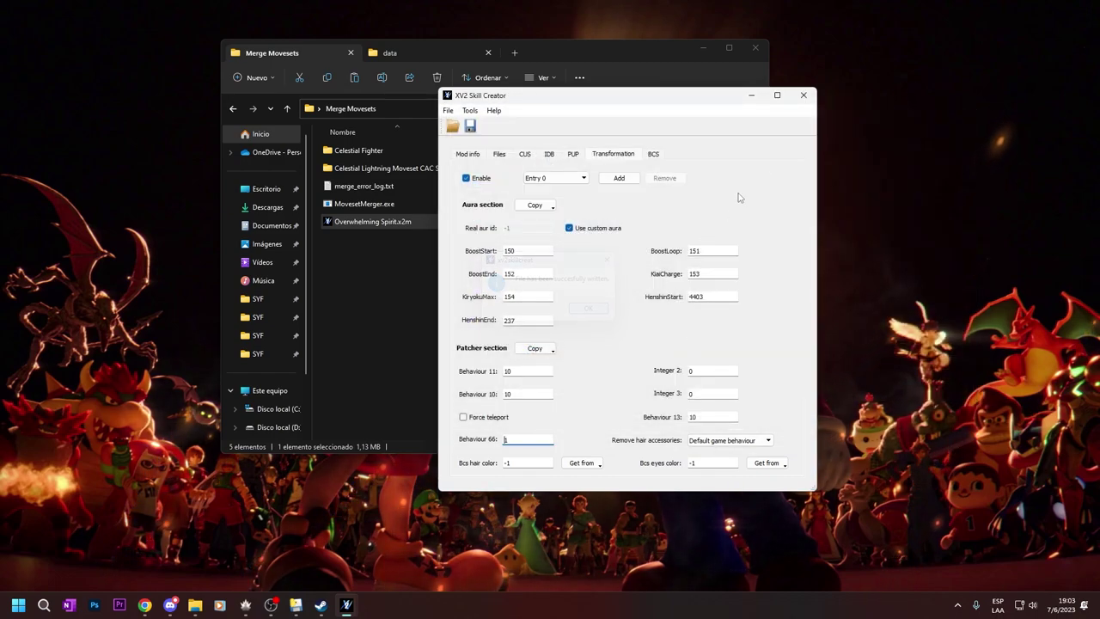
Close the skill editor and reinstall the Overwhelming Spirit mod from its x2m file
{"action": "left_click", "coordinate": [802, 96]}
{"action": "double_click", "coordinate": [388, 221]}
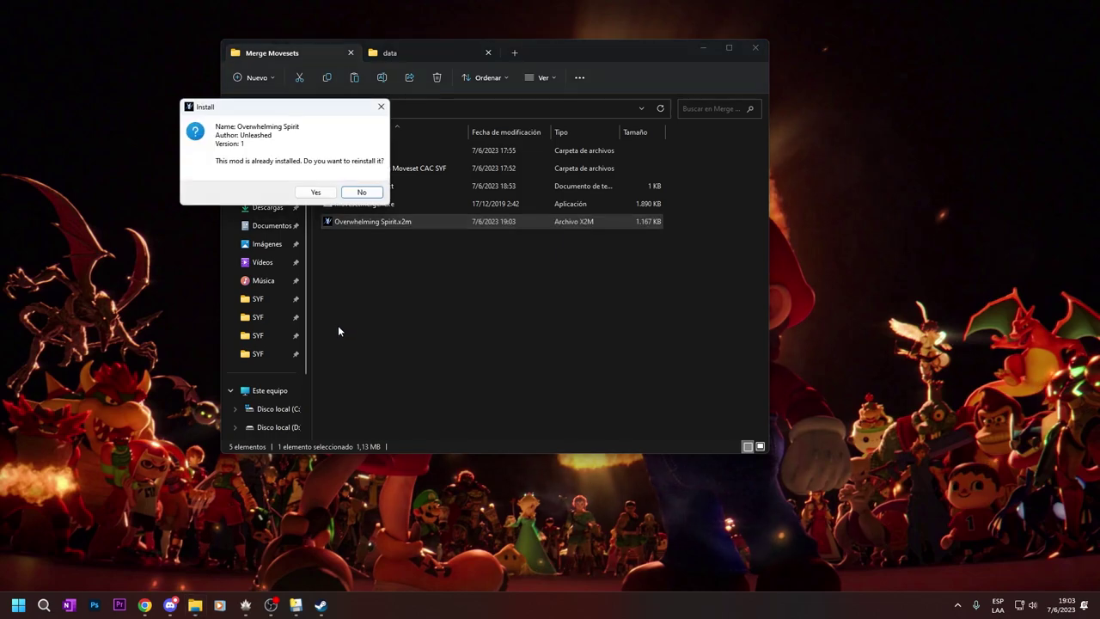
{"action": "left_click", "coordinate": [315, 191]}
{"action": "left_click", "coordinate": [582, 309]}
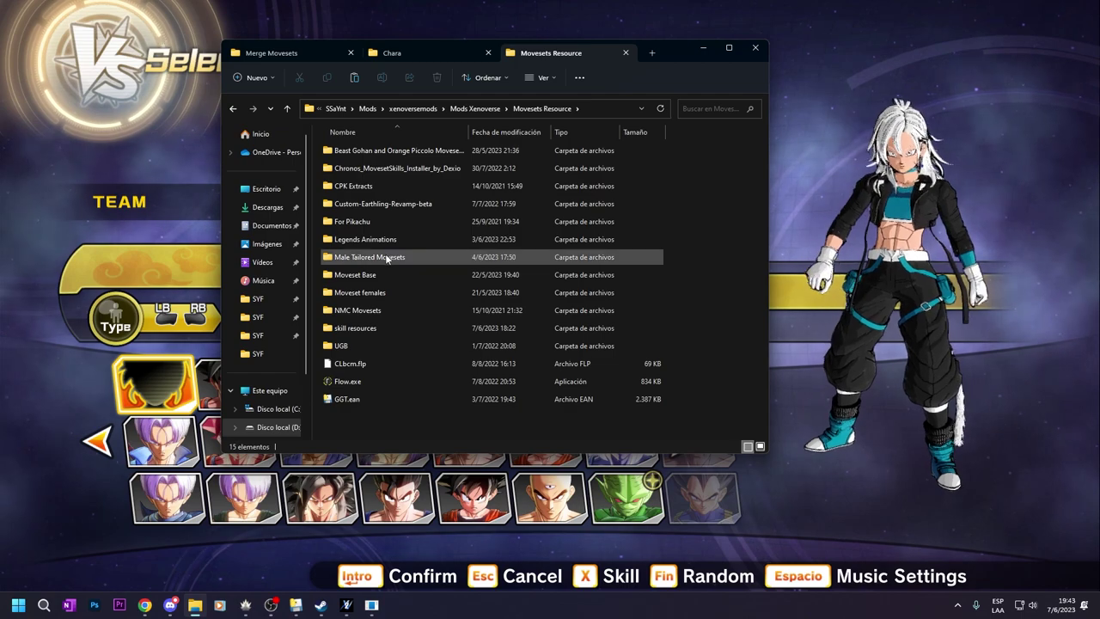
Select the Android 13 and Gogeta base moveset folders inside the Moveset females folder
{"action": "double_click", "coordinate": [378, 292]}
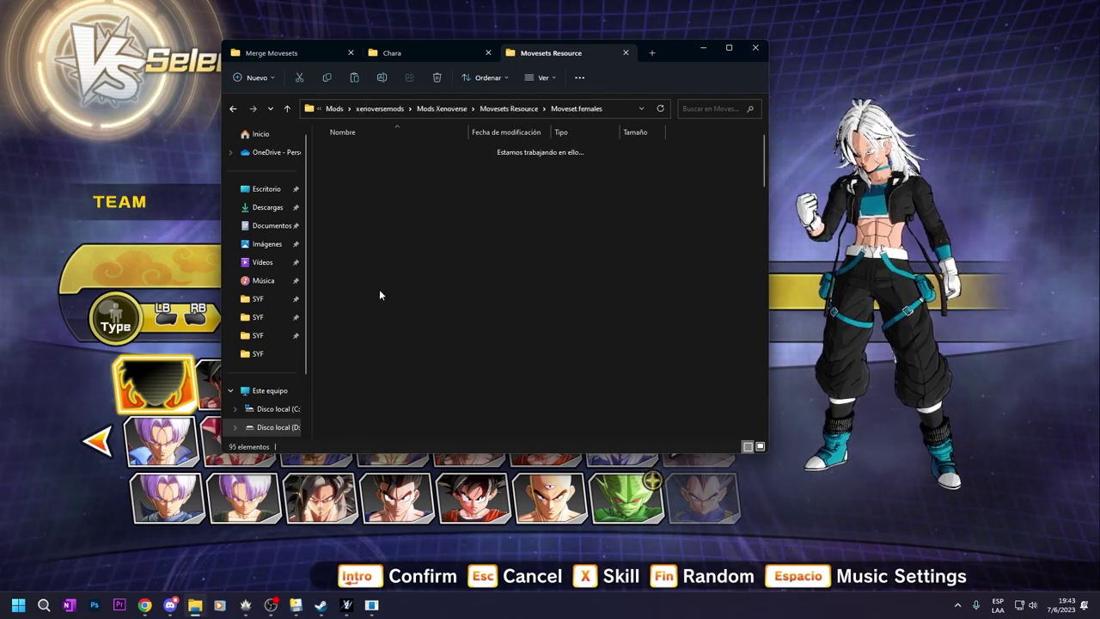
{"action": "left_click", "coordinate": [378, 151]}
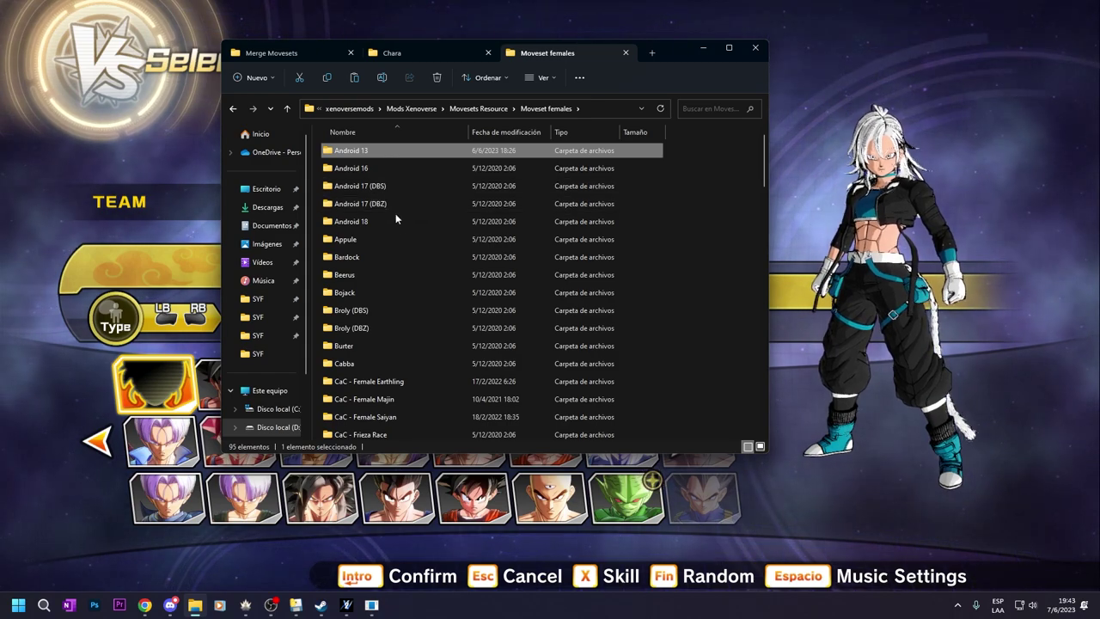
{"action": "scroll", "coordinate": [413, 182], "scroll_direction": "down", "scroll_amount": 5}
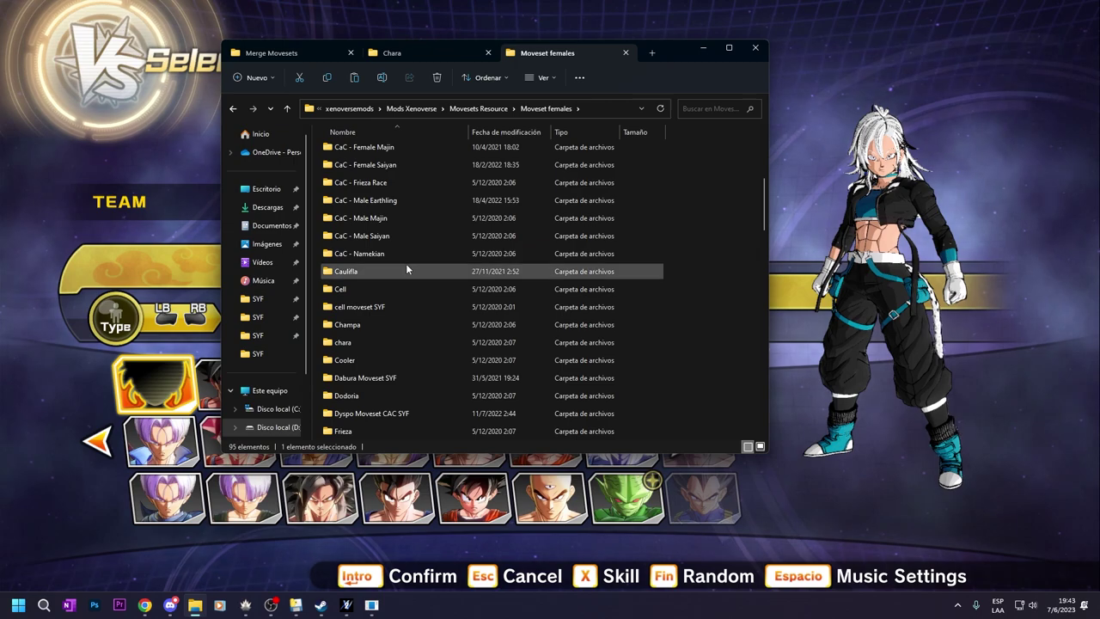
{"action": "scroll", "coordinate": [406, 263], "scroll_direction": "down", "scroll_amount": 4}
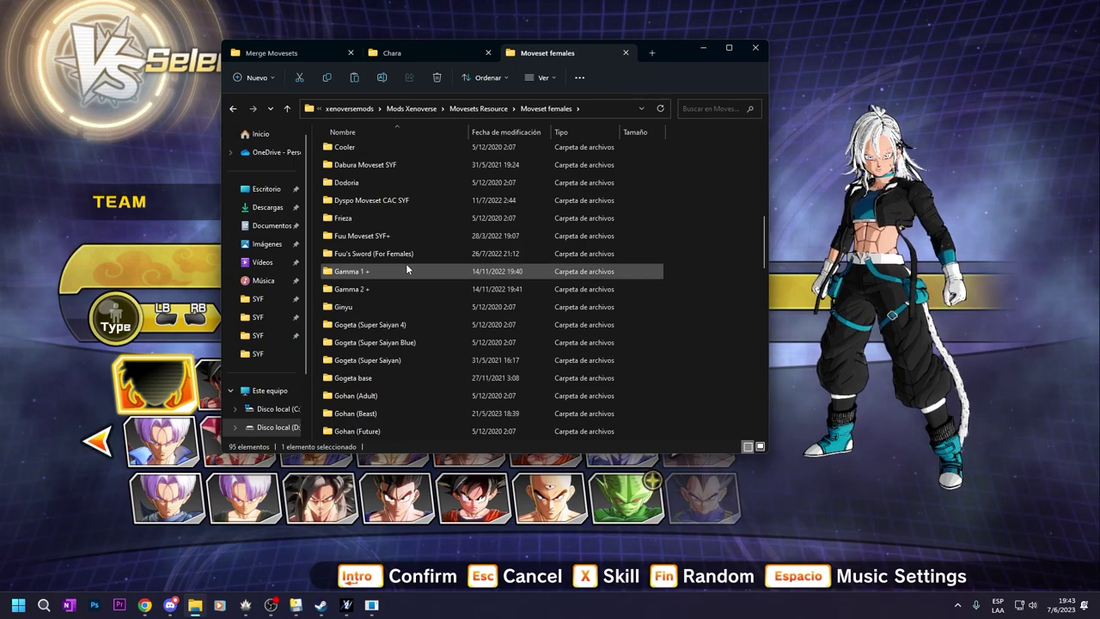
{"action": "left_click", "coordinate": [368, 380]}
{"action": "left_click", "coordinate": [408, 325], "text": "ctrl"}
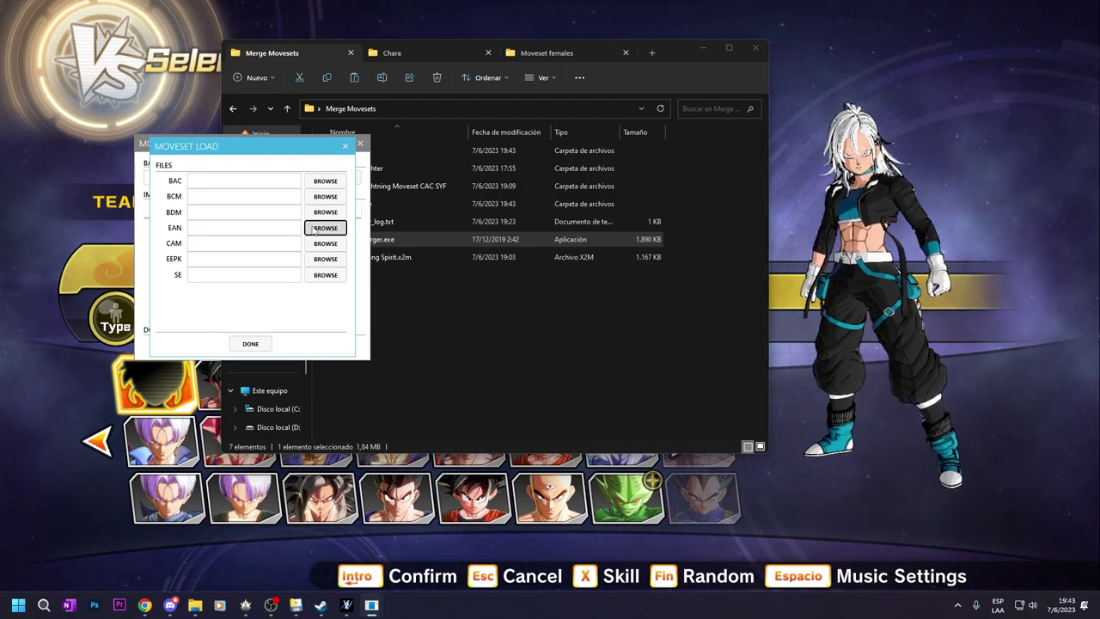
Load the base moveset using SYF.ean from the SYF subfolder of the Gogeta base folder
{"action": "left_click", "coordinate": [326, 230]}
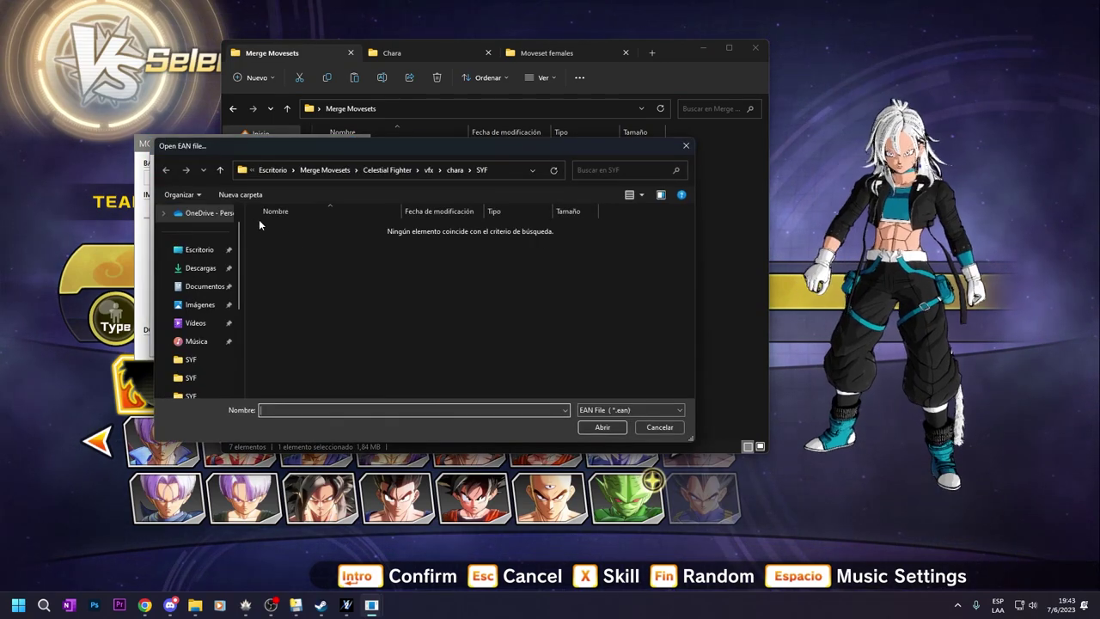
{"action": "left_click", "coordinate": [325, 169]}
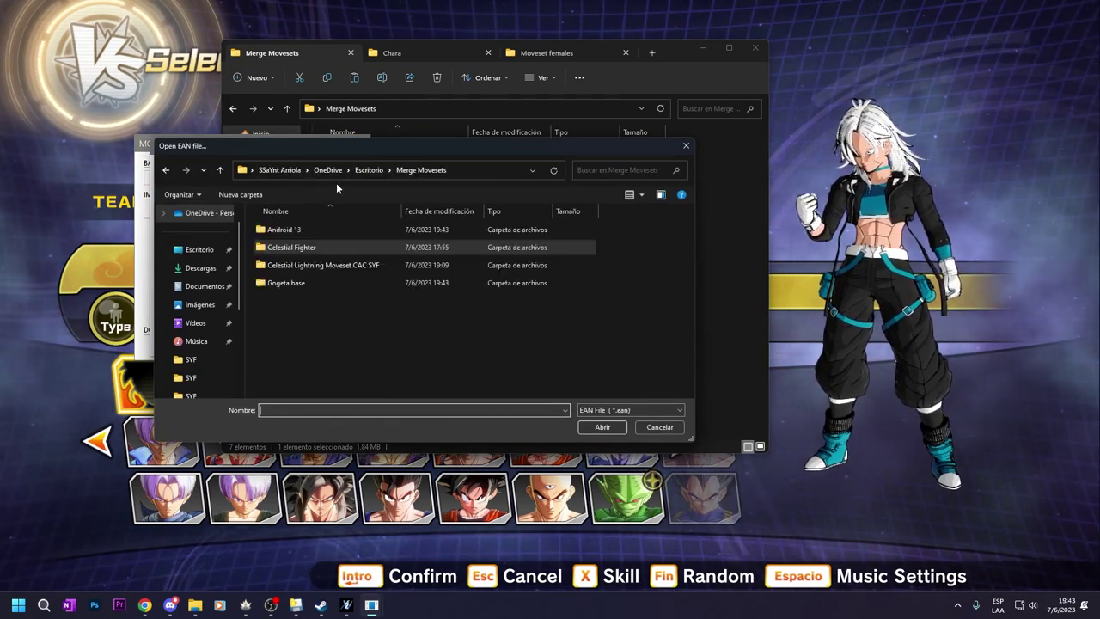
{"action": "double_click", "coordinate": [286, 283]}
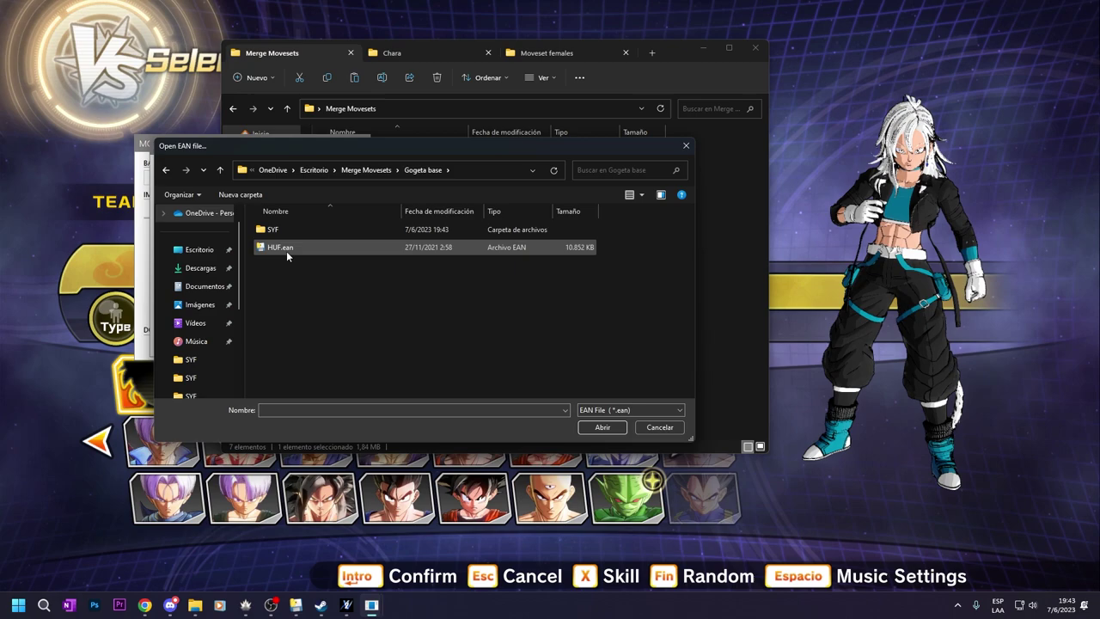
{"action": "double_click", "coordinate": [287, 249]}
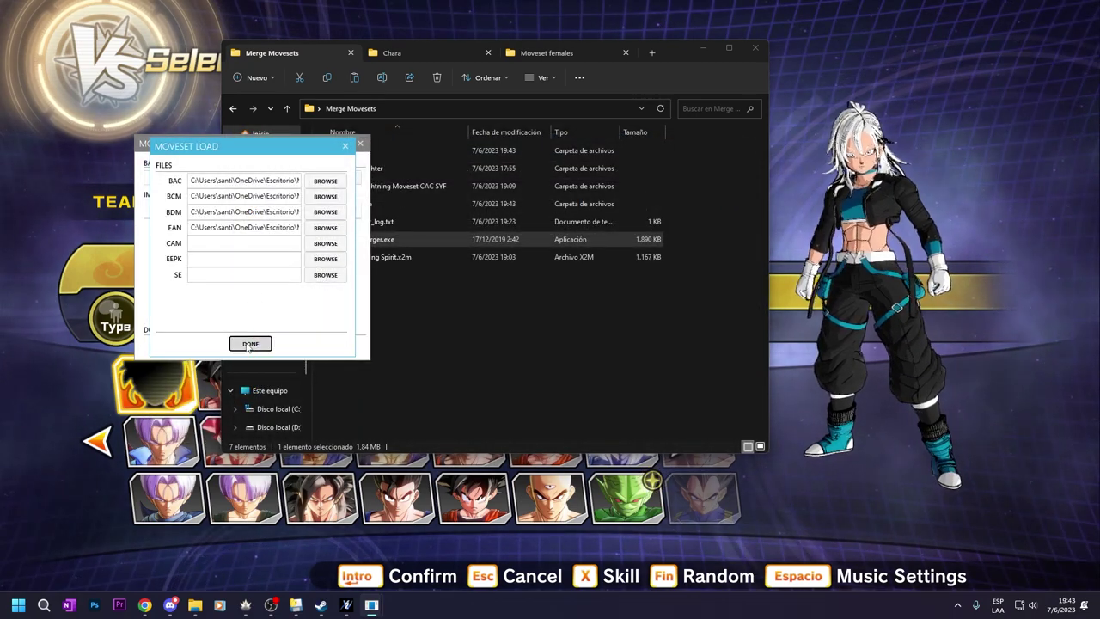
{"action": "key", "text": "Return"}
Load the Android 13 moveset as an import moveset using its HUF.ean file
{"action": "left_click", "coordinate": [222, 315]}
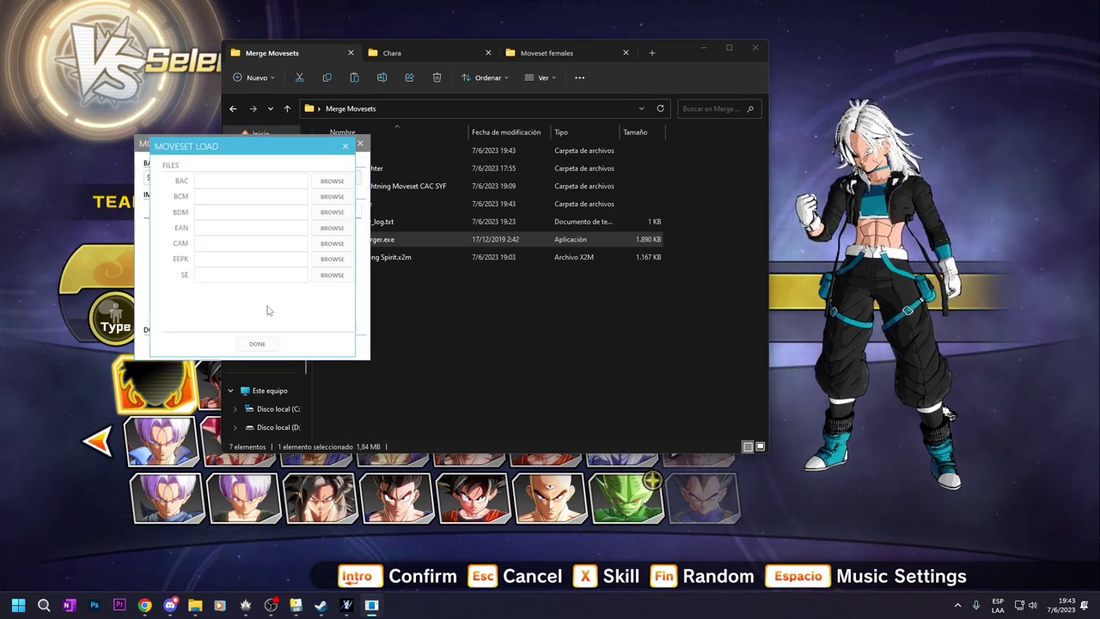
{"action": "left_click", "coordinate": [324, 227]}
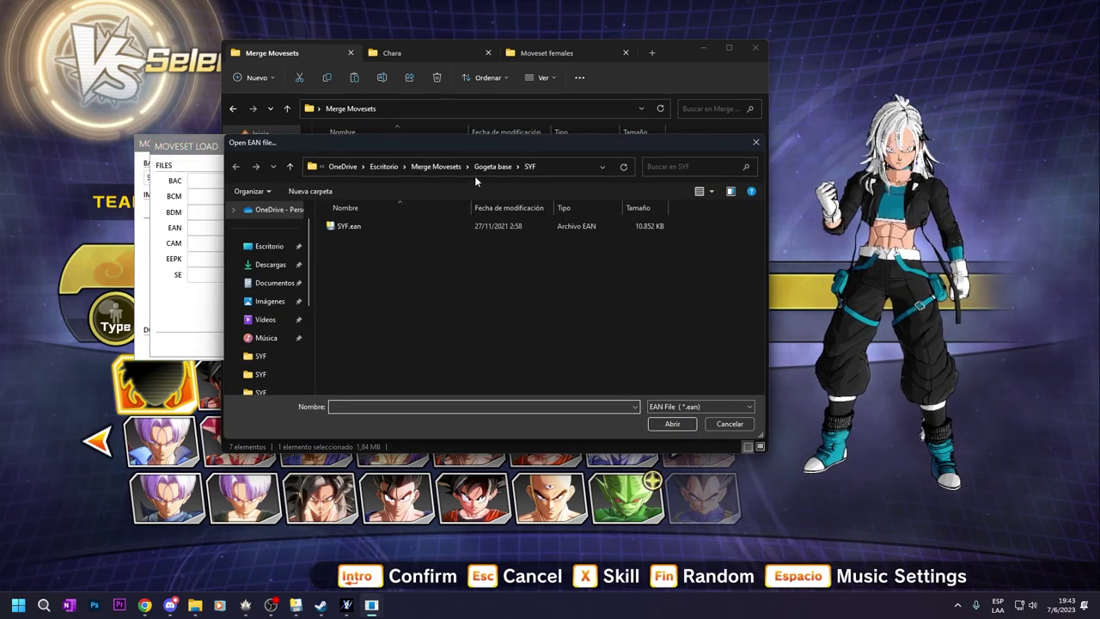
{"action": "left_click", "coordinate": [451, 167]}
{"action": "double_click", "coordinate": [368, 227]}
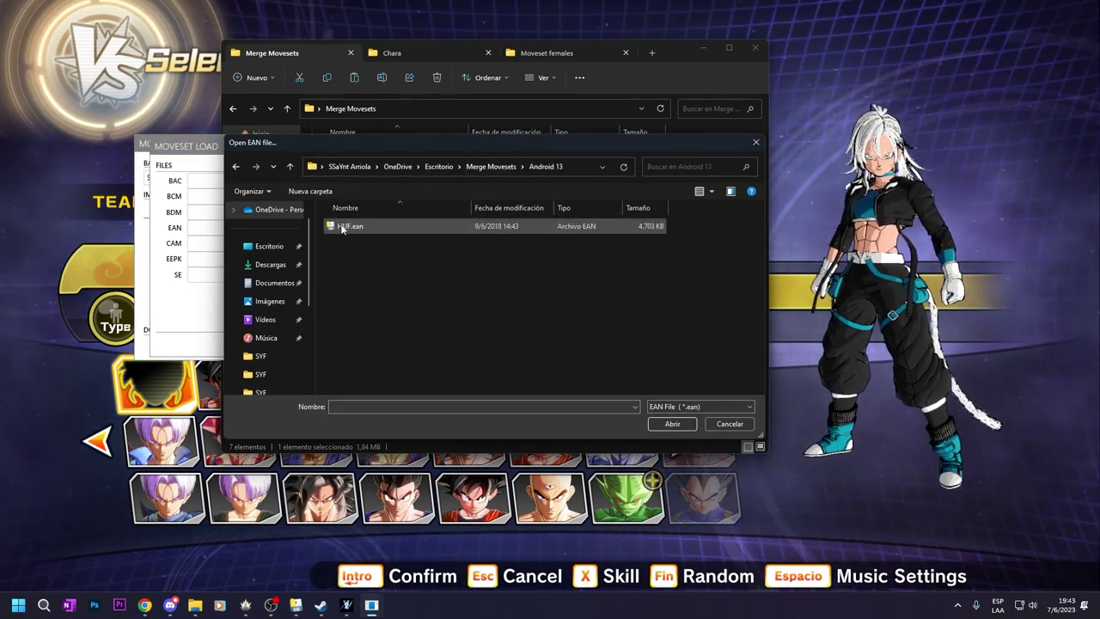
{"action": "double_click", "coordinate": [368, 226]}
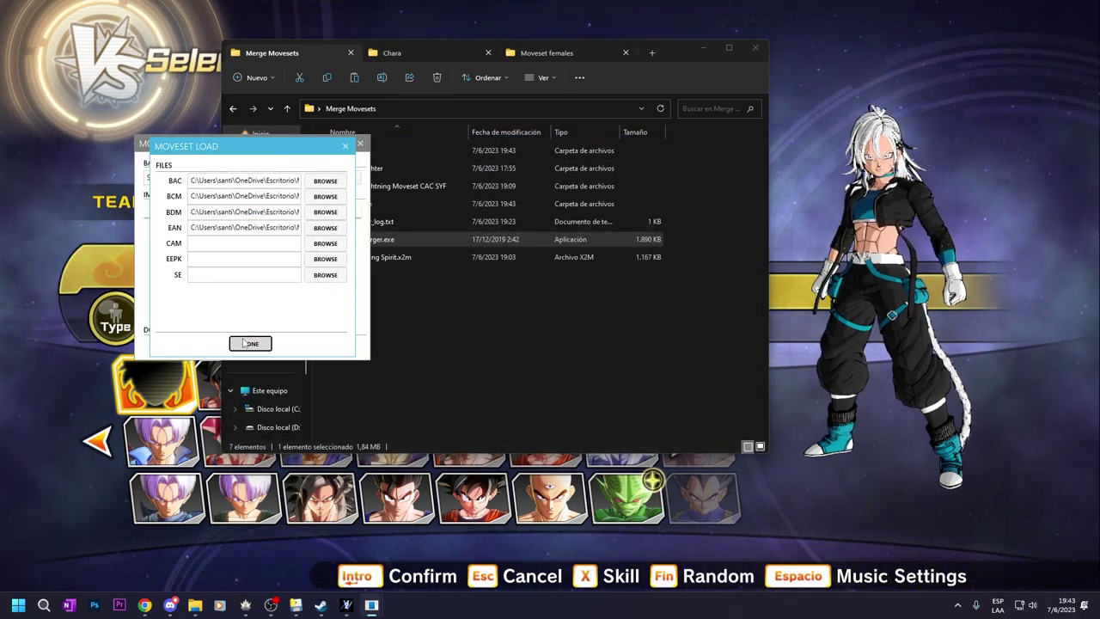
{"action": "left_click", "coordinate": [244, 343]}
Set the BEHAVIOR_66 value of the HUF import moveset to 1
{"action": "left_click", "coordinate": [331, 225]}
{"action": "left_click", "coordinate": [333, 226]}
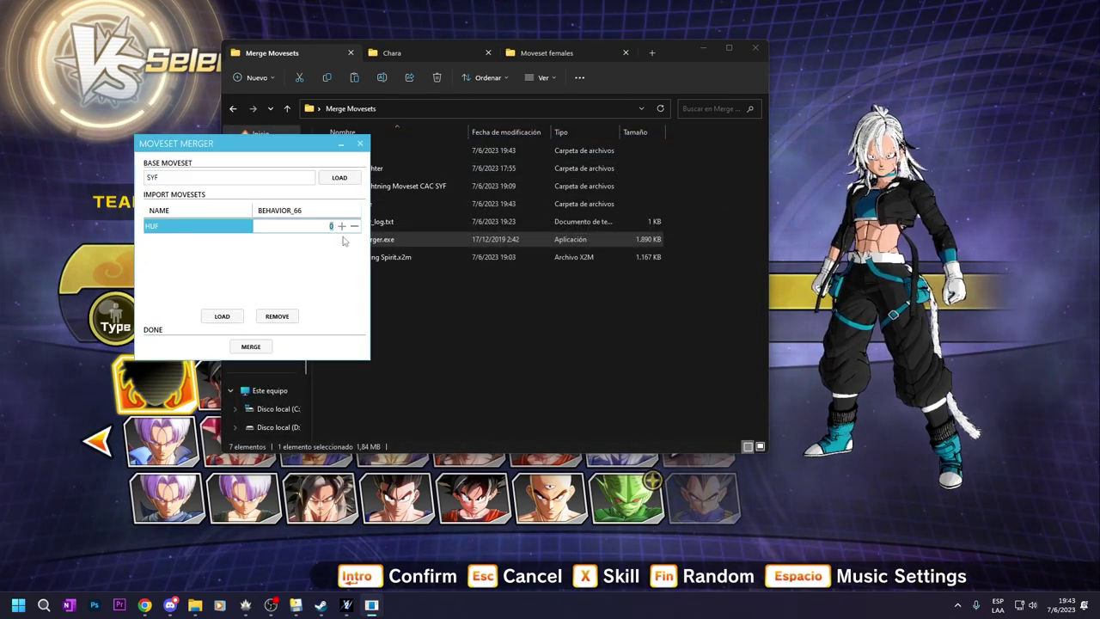
{"action": "left_click", "coordinate": [341, 226]}
Merge the HUF import moveset into the SYF base moveset and minimize Moveset Merger
{"action": "left_click", "coordinate": [250, 346]}
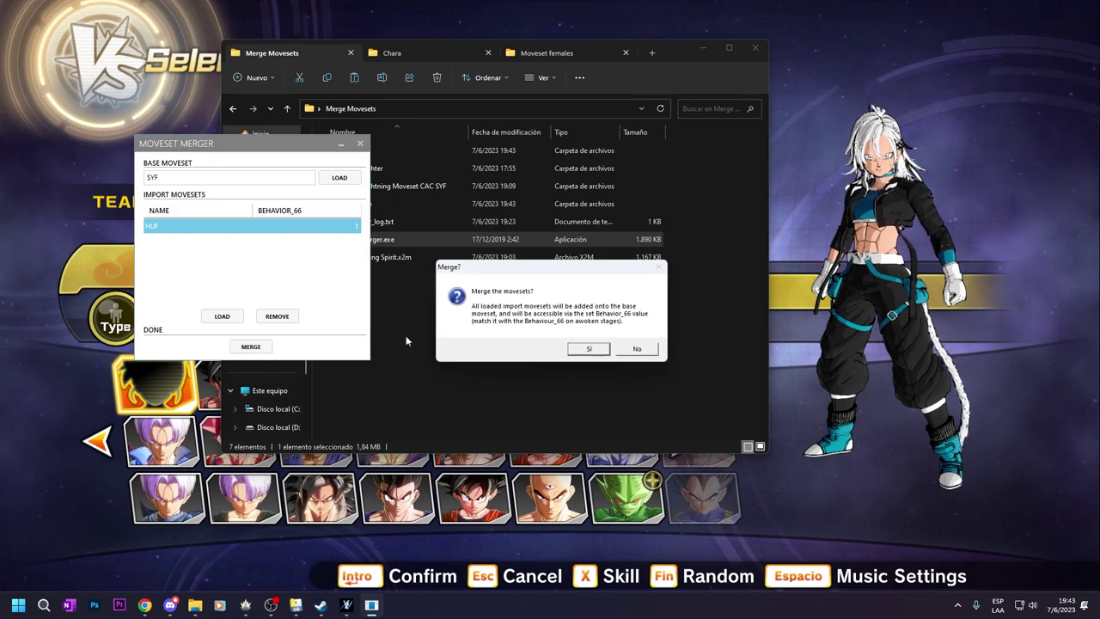
{"action": "left_click", "coordinate": [571, 350]}
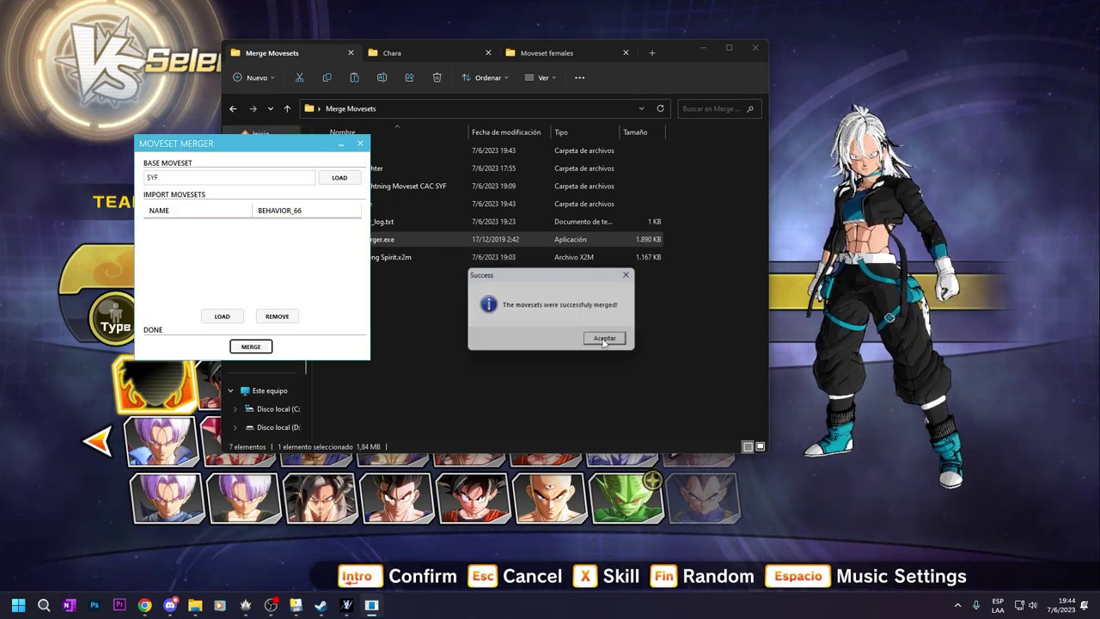
{"action": "left_click", "coordinate": [604, 338]}
{"action": "left_click", "coordinate": [340, 143]}
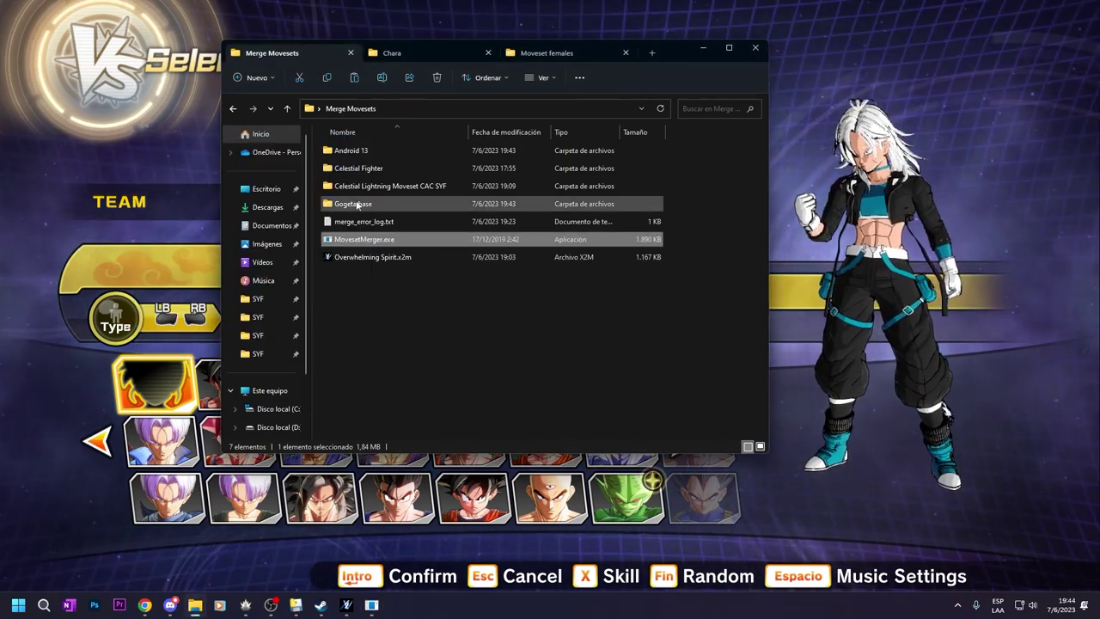
Copy the merged SYF.ean, SYF_PLAYER.bac, SYF_PLAYER.bcm and SYF_PLAYER.bdm files from the SYF folder inside Gogeta base
{"action": "double_click", "coordinate": [357, 203]}
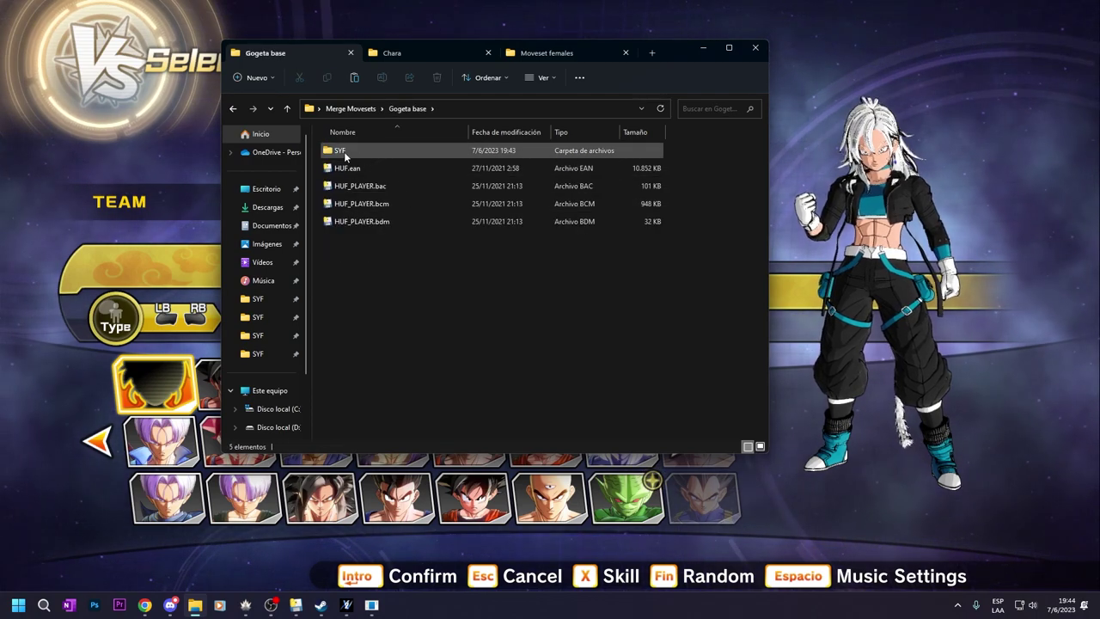
{"action": "double_click", "coordinate": [344, 151]}
{"action": "left_click", "coordinate": [361, 204]}
{"action": "left_click", "coordinate": [352, 150], "text": "shift"}
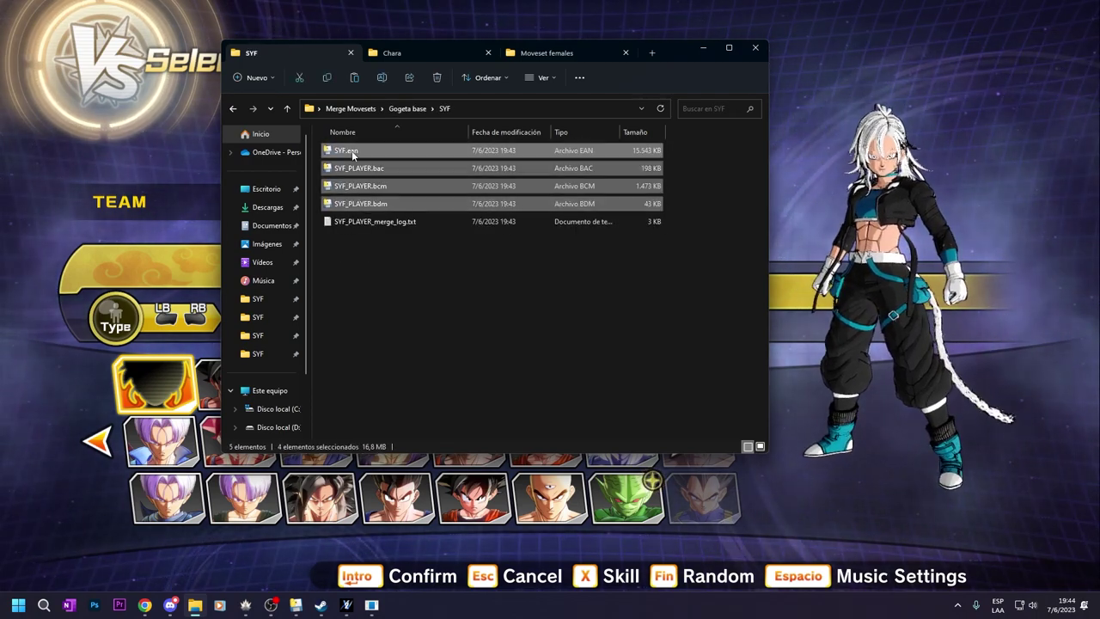
{"action": "left_click", "coordinate": [397, 223]}
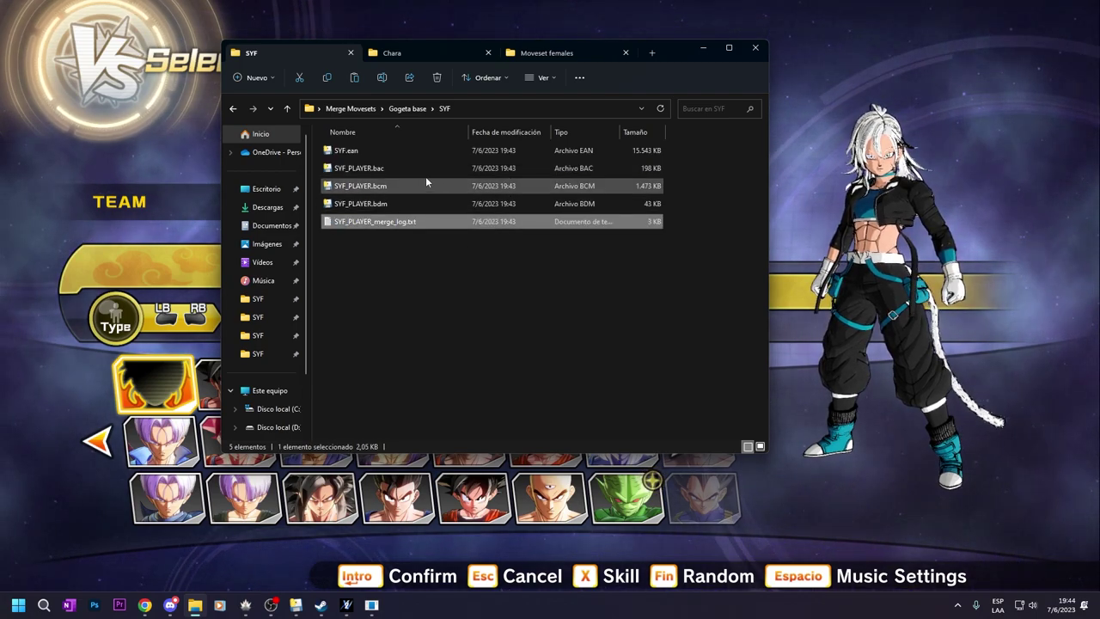
Paste the merged moveset files into the SYF folder under DB Xenoverse 2's data\chara folder, replacing the existing ones
{"action": "left_click", "coordinate": [429, 57]}
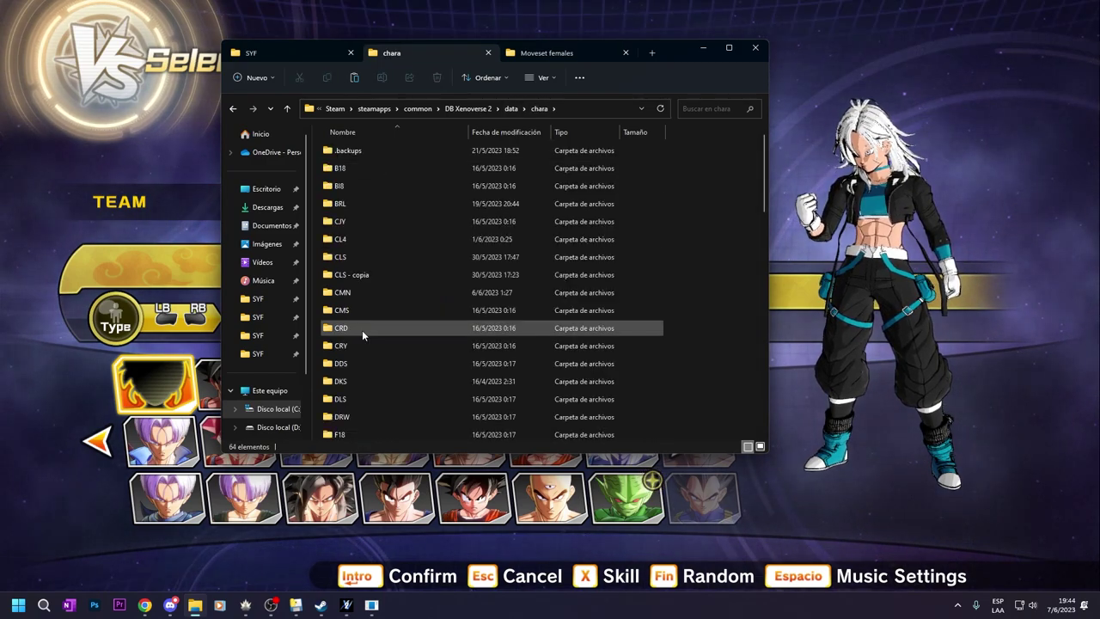
{"action": "type", "text": "syf"}
{"action": "double_click", "coordinate": [347, 238]}
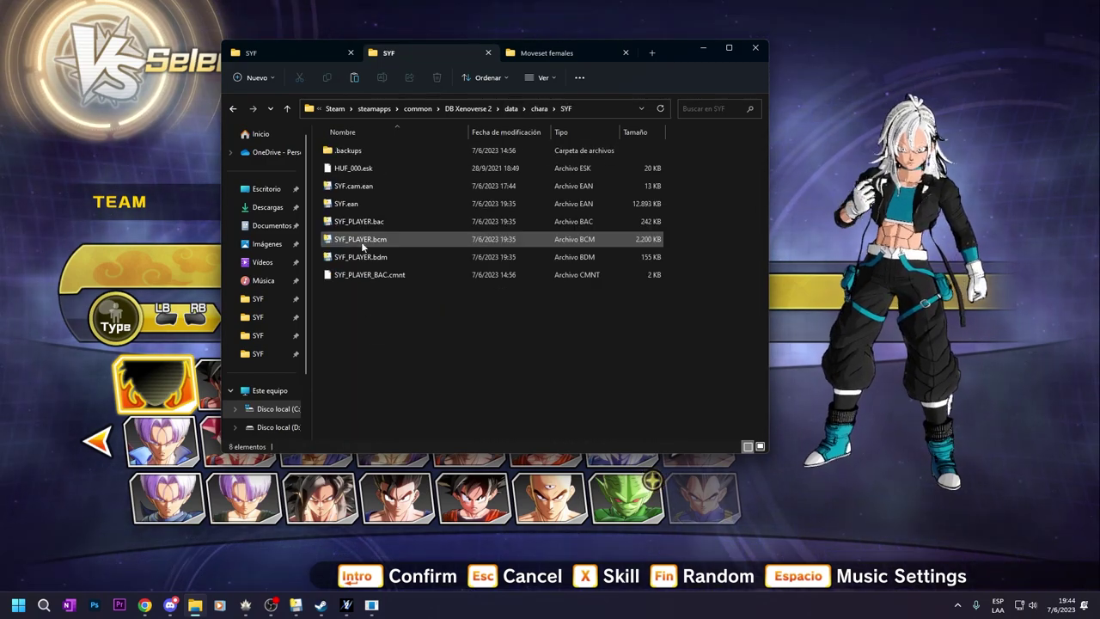
{"action": "key", "text": "ctrl+v"}
{"action": "left_click", "coordinate": [515, 211]}
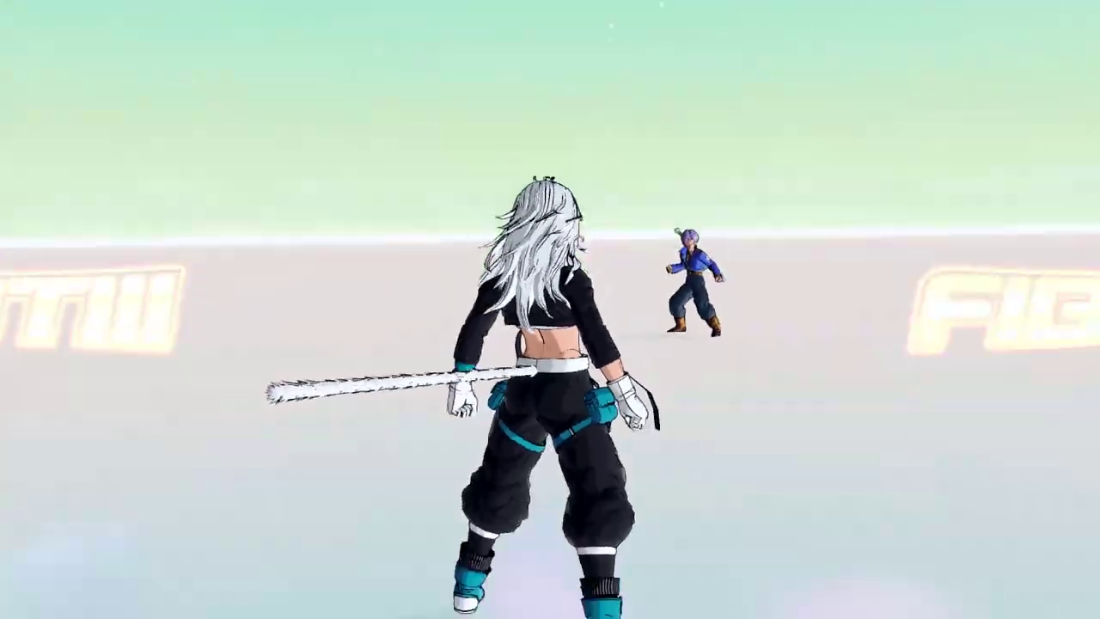
Test the merged moveset in-game by performing melee combos against the standing Trunks (Future) opponent on the ground and in the air
{"action": "key", "text": "w"}
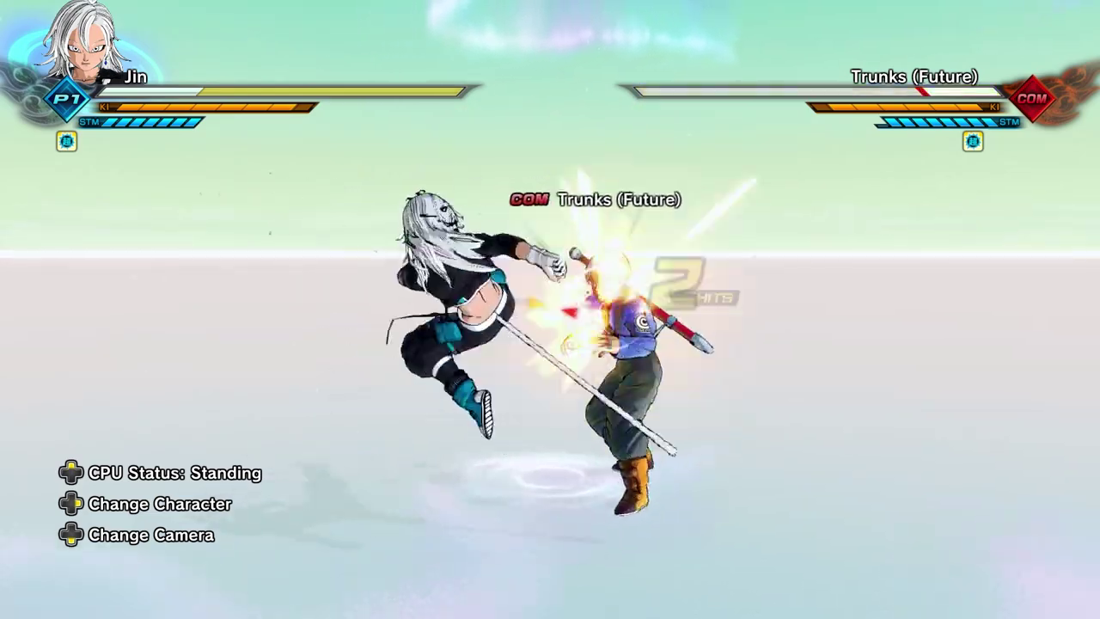
{"action": "key", "text": "w"}
{"action": "key", "text": "w"}
{"action": "key", "text": "w"}
{"action": "key", "text": "w"}
{"action": "key", "text": "w"}
{"action": "key", "text": "w"}
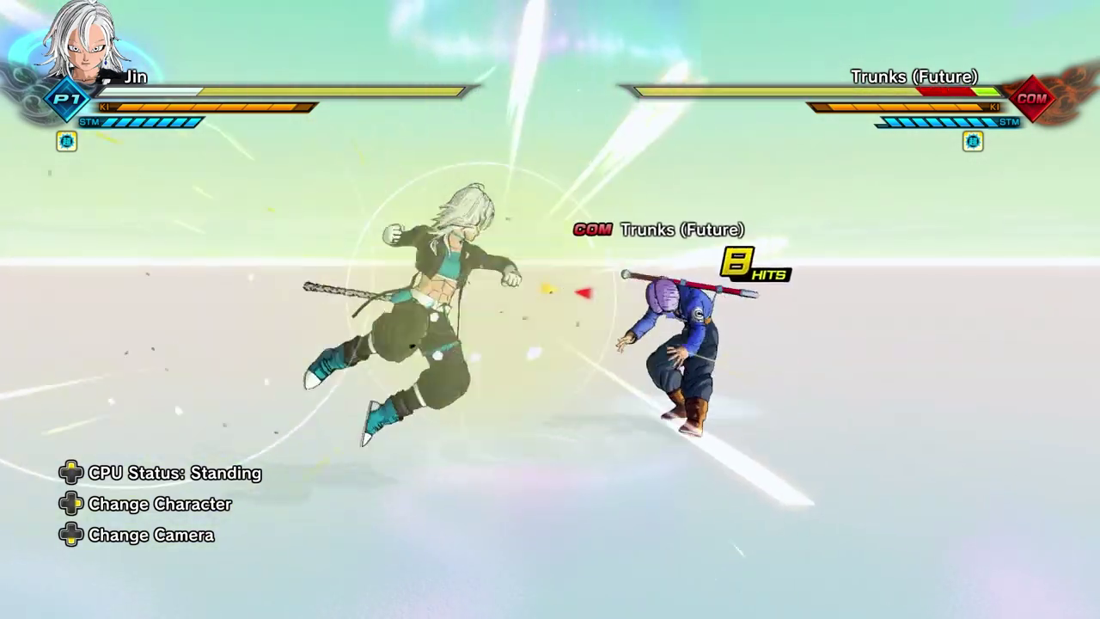
{"action": "key", "text": "w"}
{"action": "key", "text": "w"}
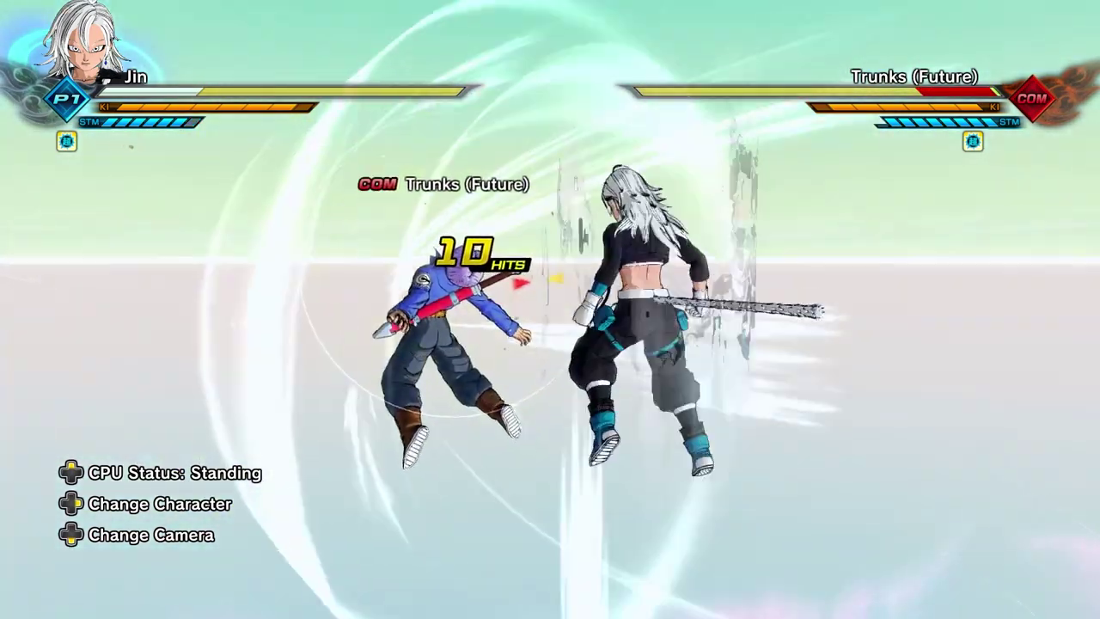
{"action": "key", "text": "w"}
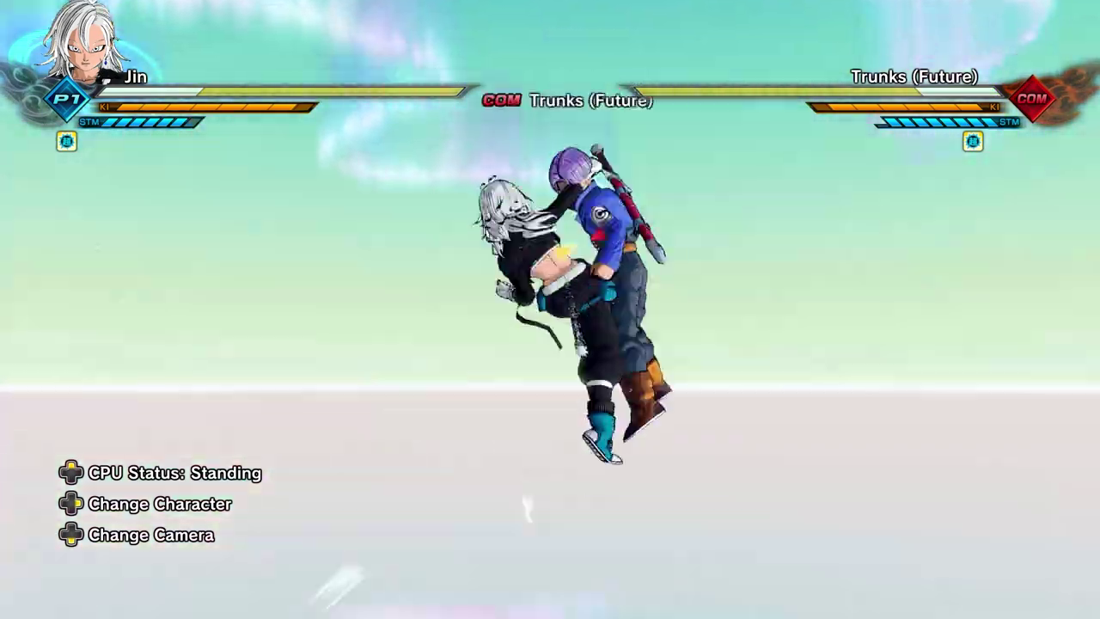
{"action": "key", "text": "w"}
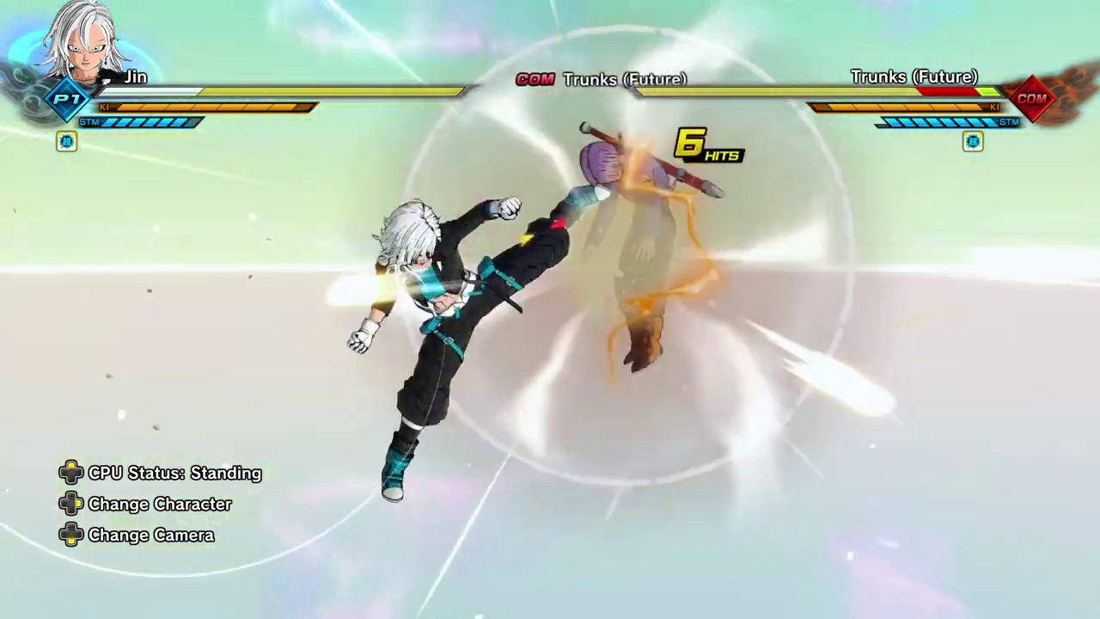
{"action": "key", "text": "w"}
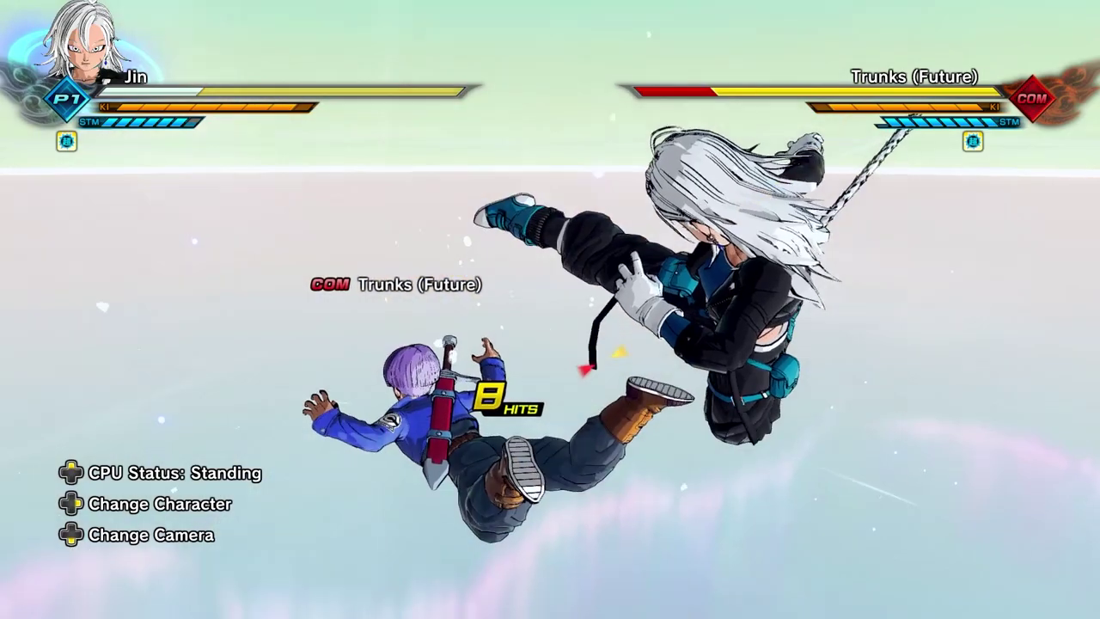
{"action": "key", "text": "w"}
{"action": "key", "text": "shift"}
{"action": "key", "text": "w"}
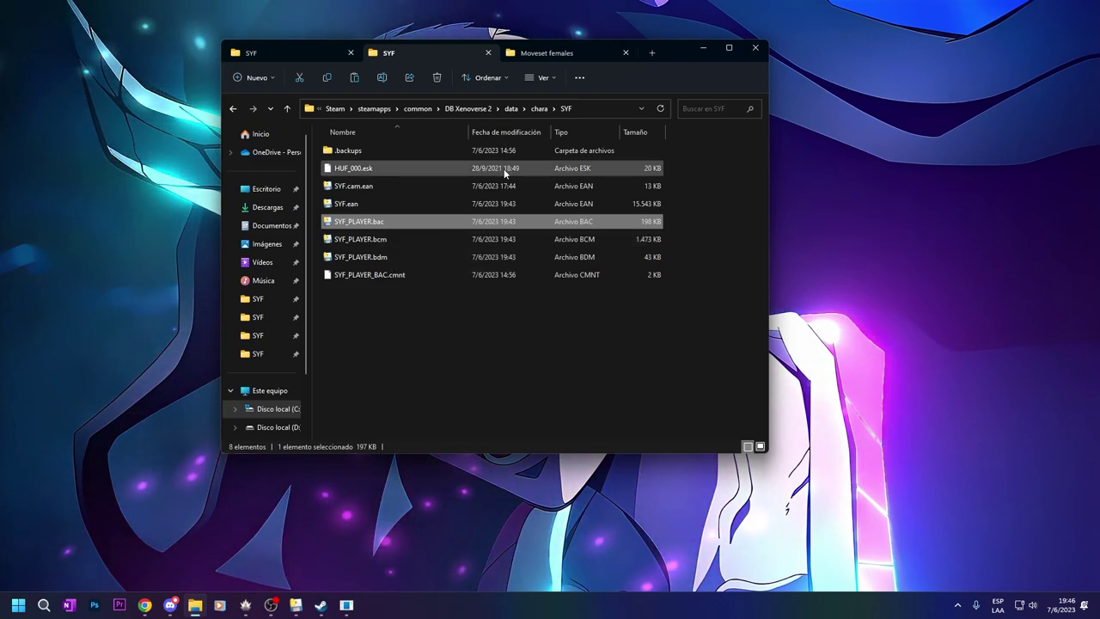
Switch to File Explorer and go from the game's SYF folder to the Moveset females folder
{"action": "left_click", "coordinate": [415, 203]}
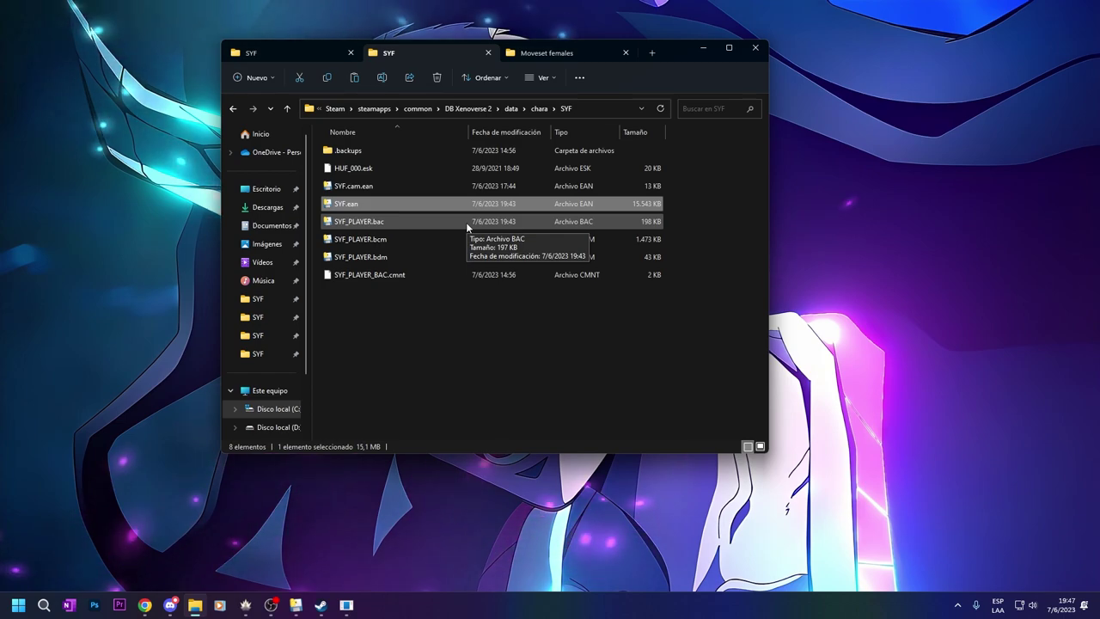
{"action": "left_click", "coordinate": [557, 55]}
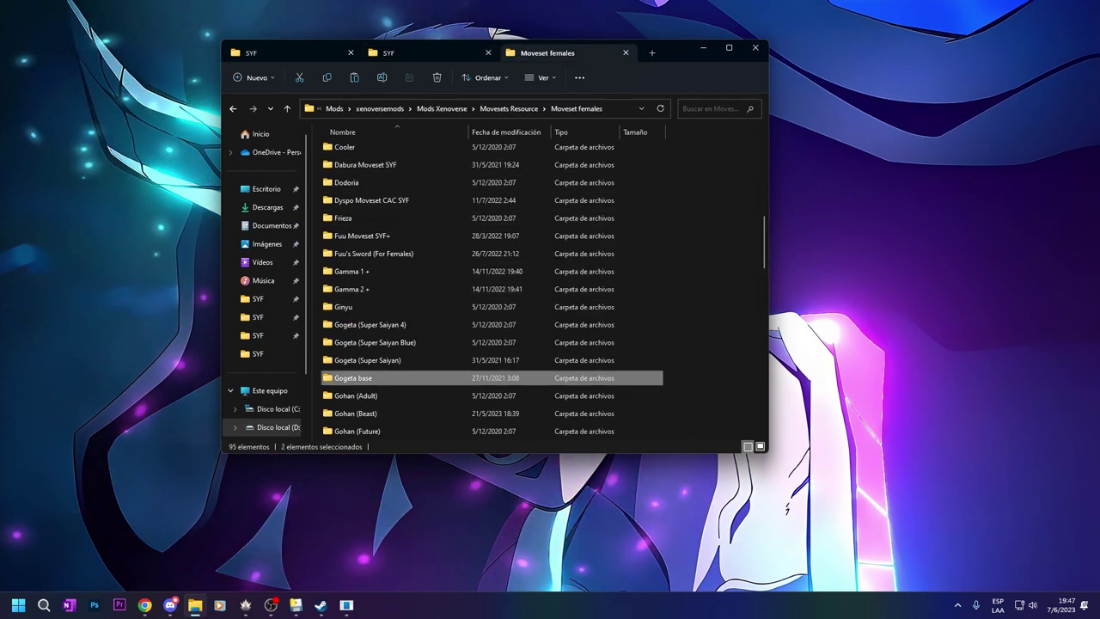